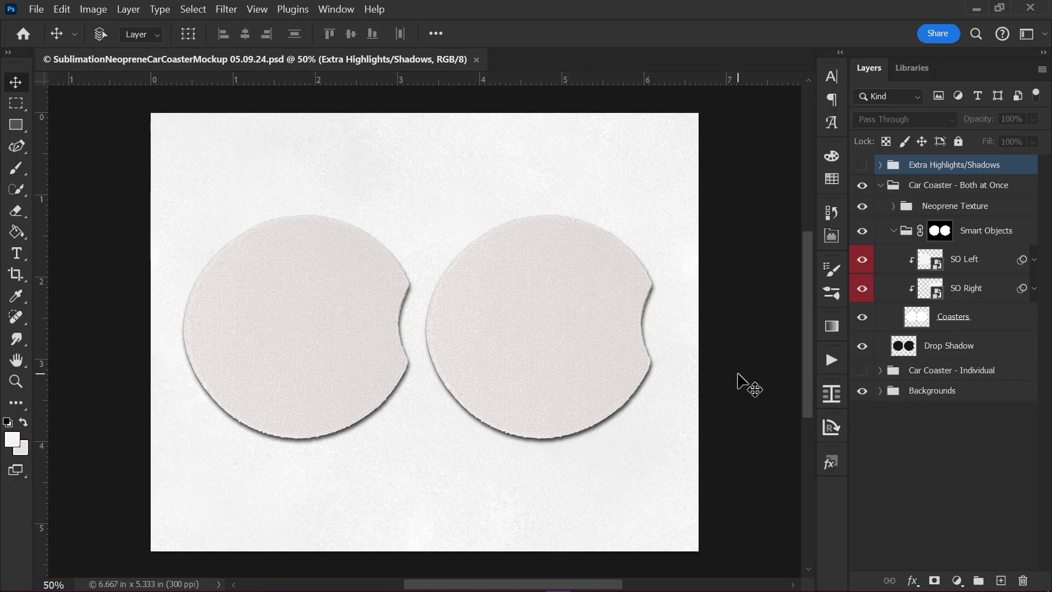
- Collapse and re-expand the Car Coaster - Both at Once group in the Layers panel
click(880, 185)
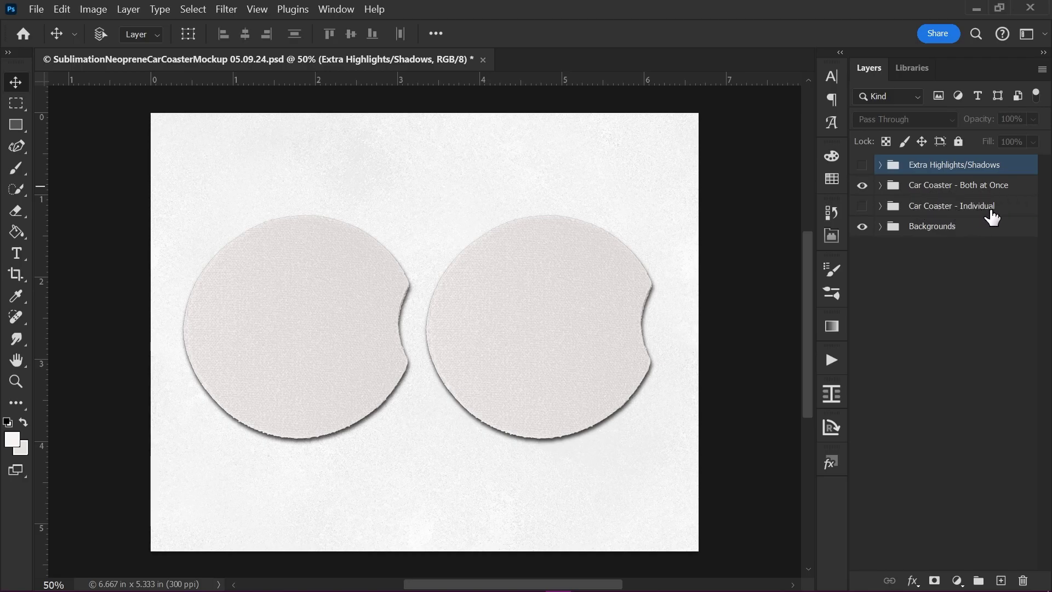
click(880, 186)
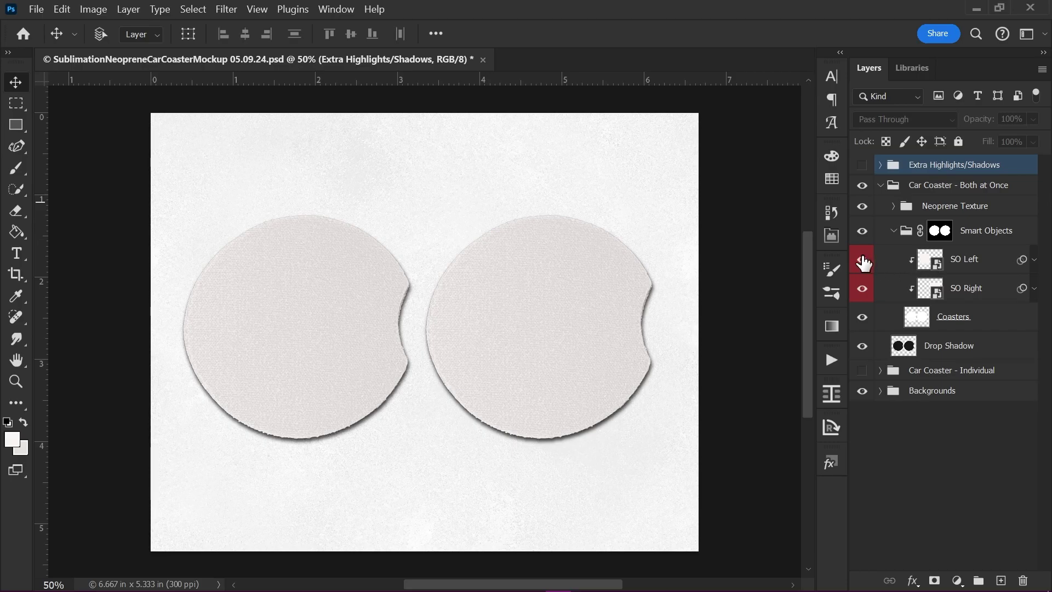
- Open the SO Left smart object, then open the Pink and Blue floral faith-cross JPG
double_click(929, 266)
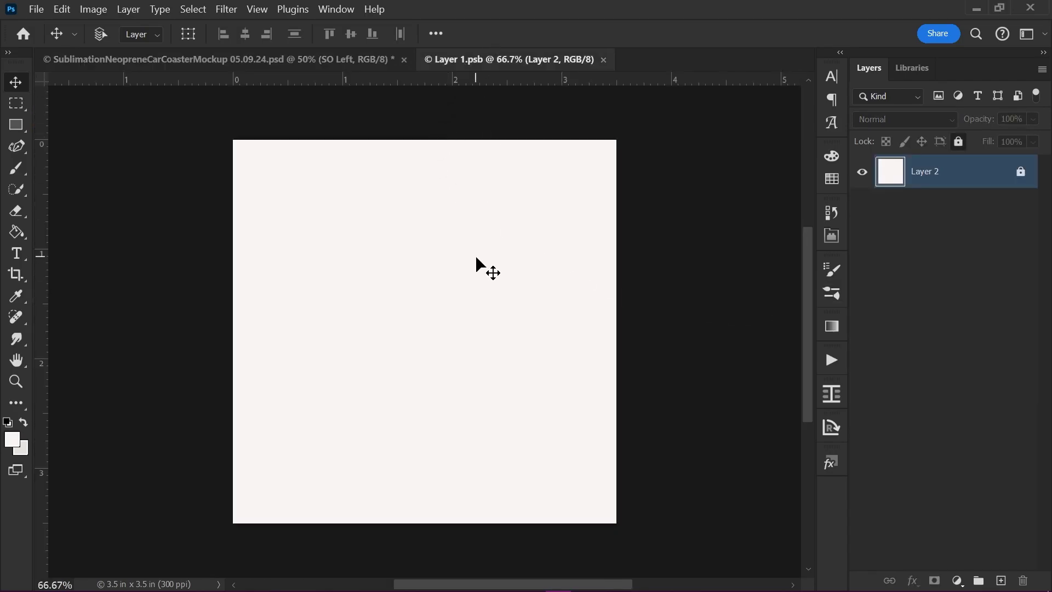
click(41, 7)
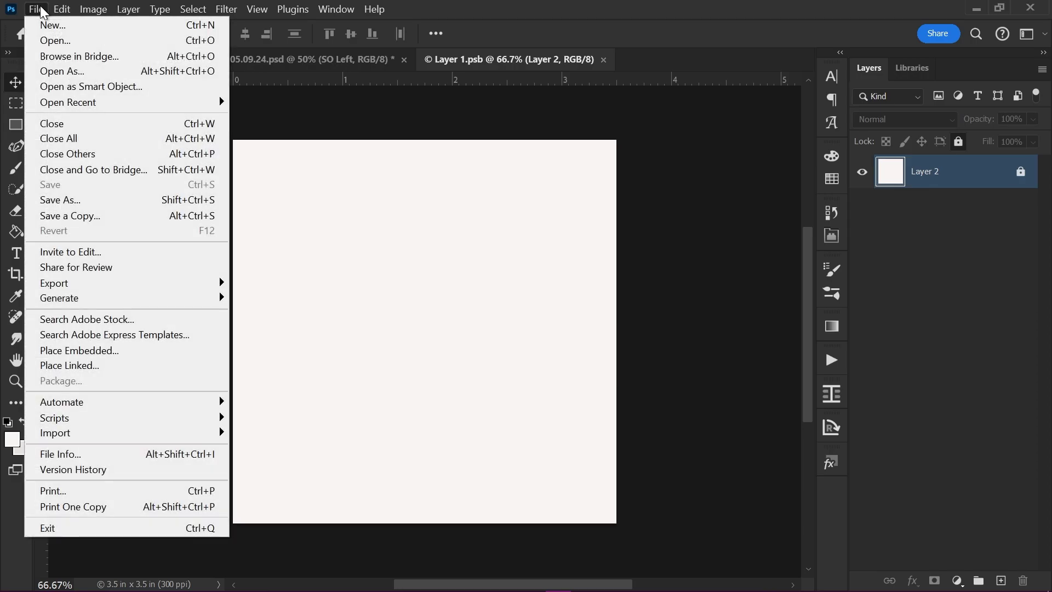
click(53, 42)
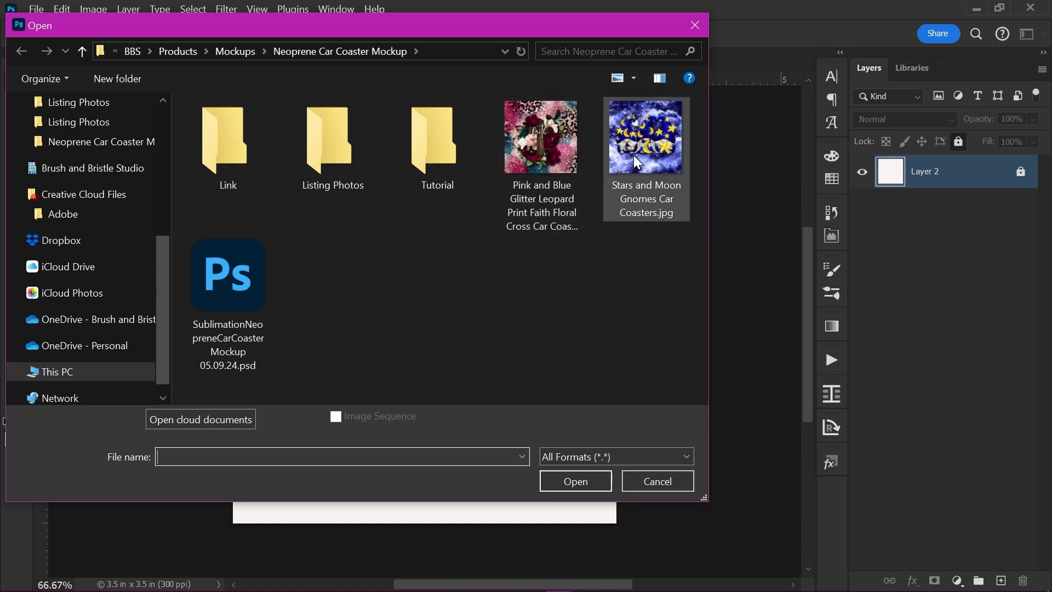
double_click(538, 150)
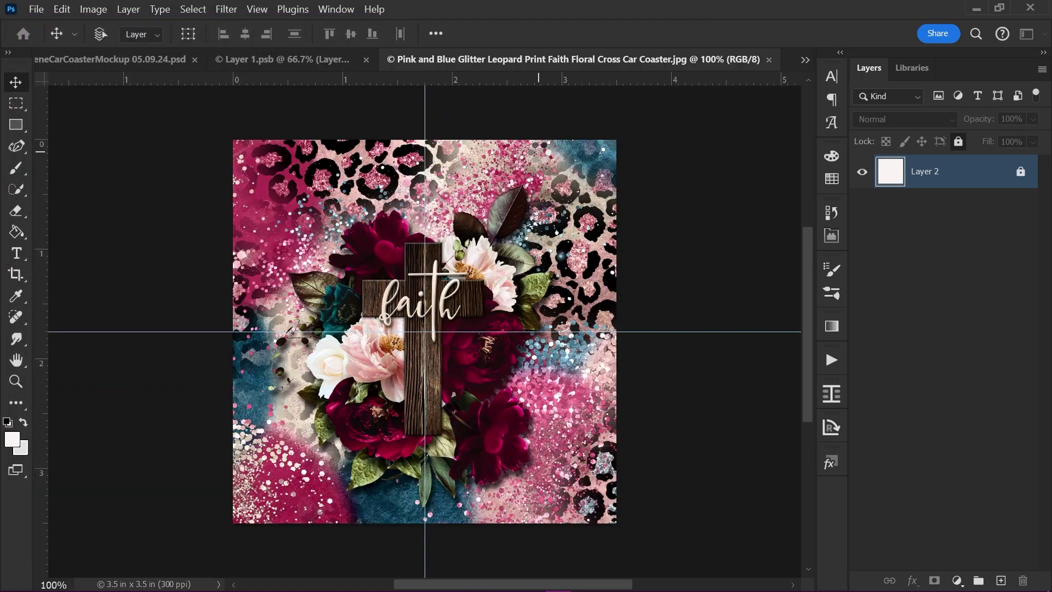
- Select the entire Pink and Blue design canvas and copy it
key(ctrl+a)
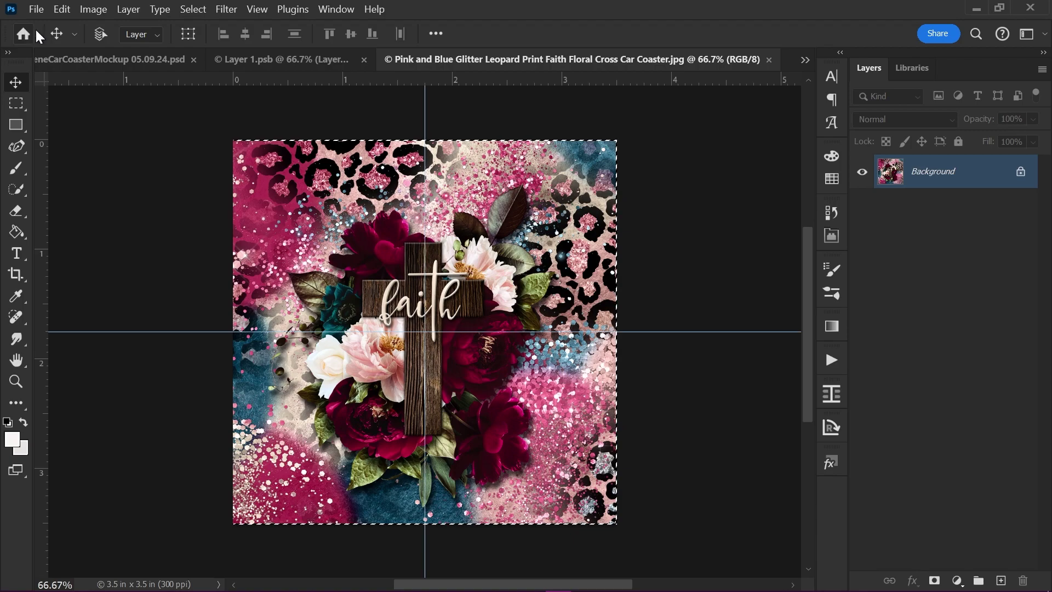
click(192, 9)
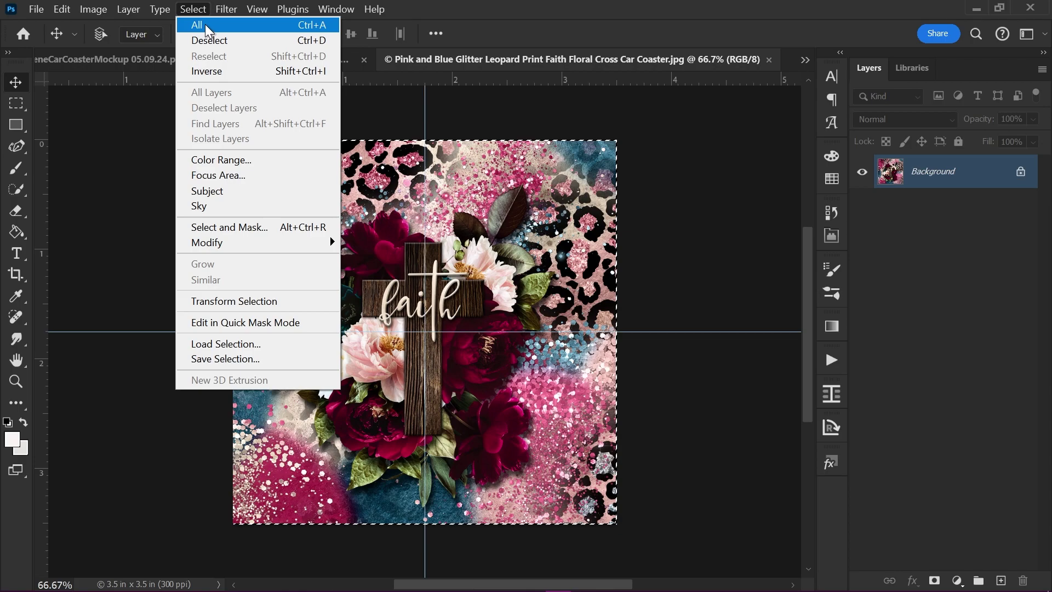
mouse_move(156, 16)
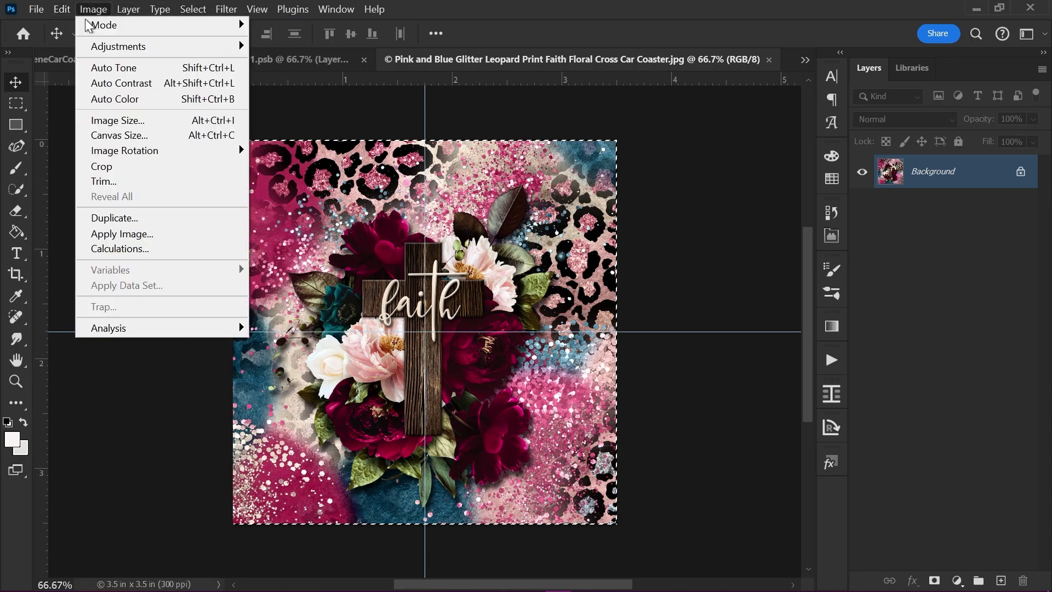
key(Escape)
click(41, 12)
mouse_move(65, 11)
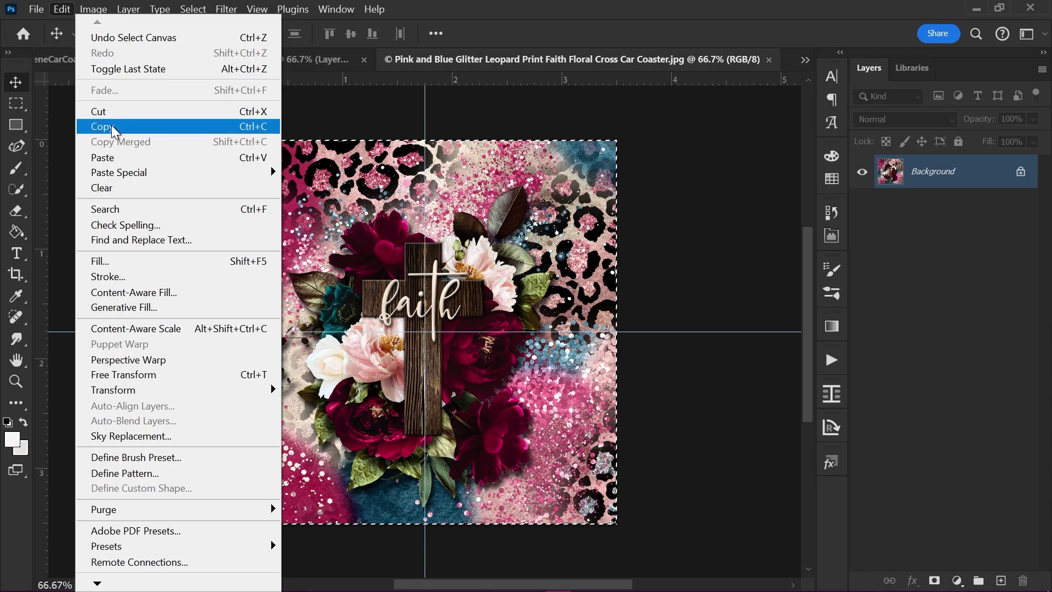
click(587, 17)
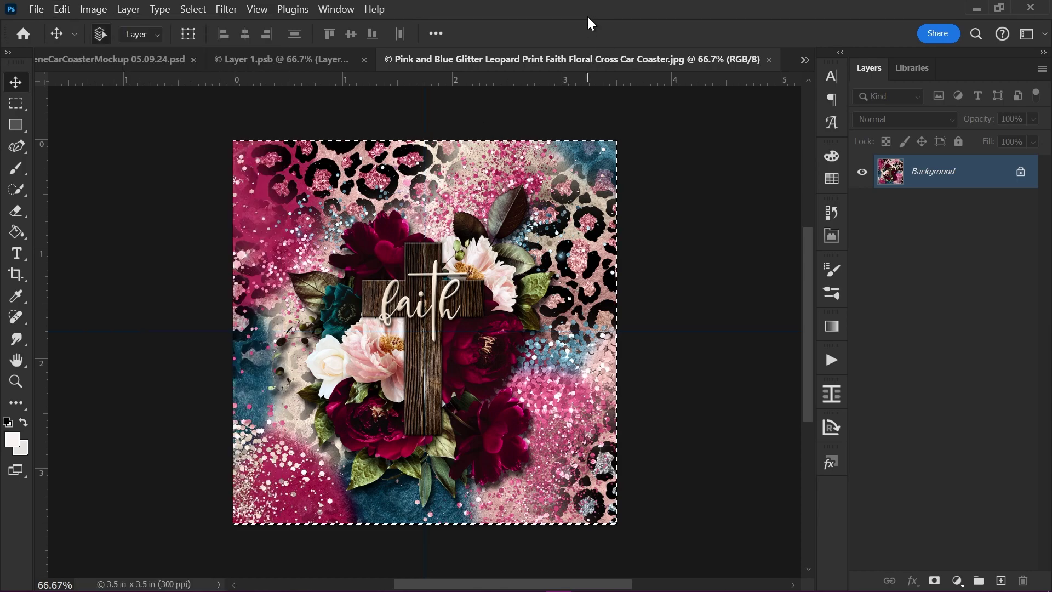
- Close the design file and paste the floral cross into the left coaster's artwork
click(769, 60)
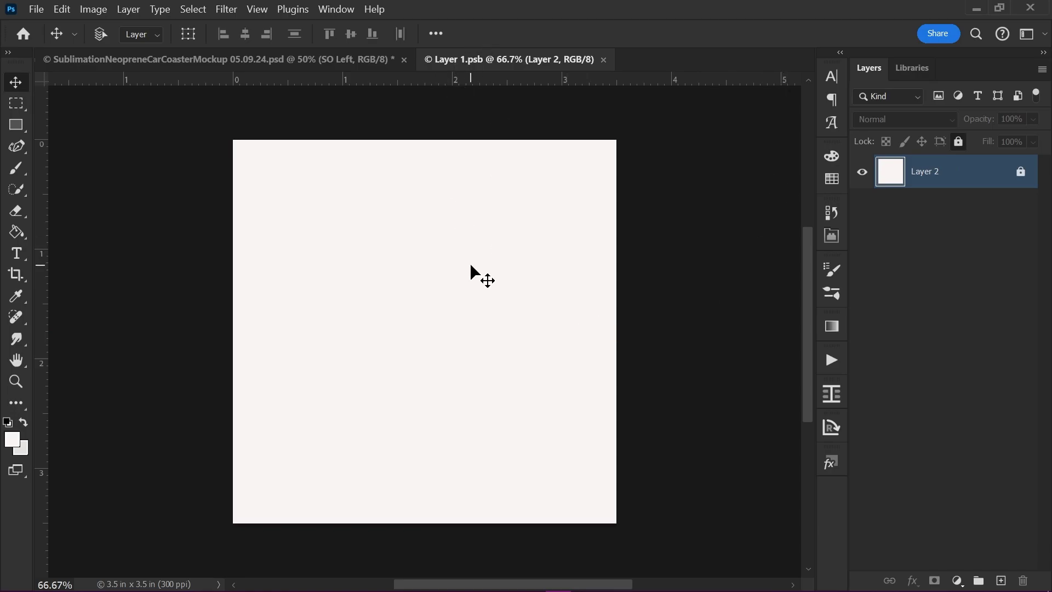
key(ctrl+v)
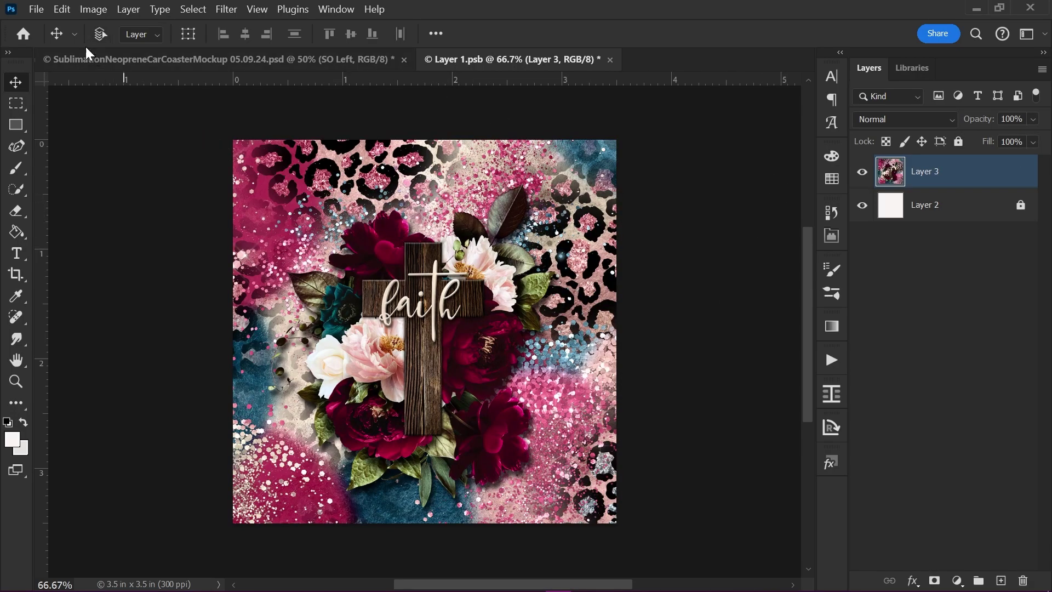
click(65, 8)
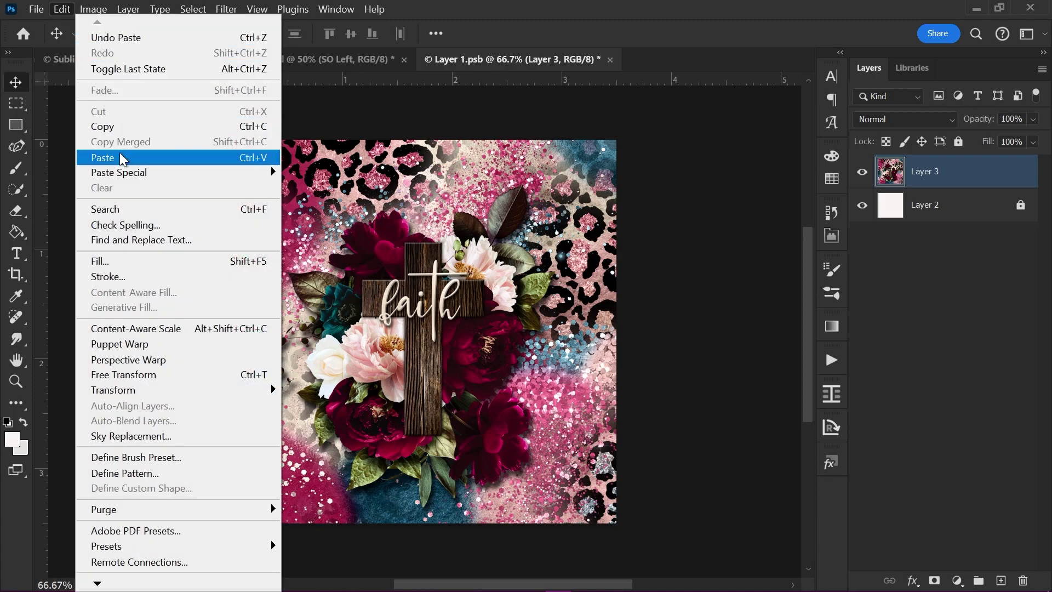
click(417, 258)
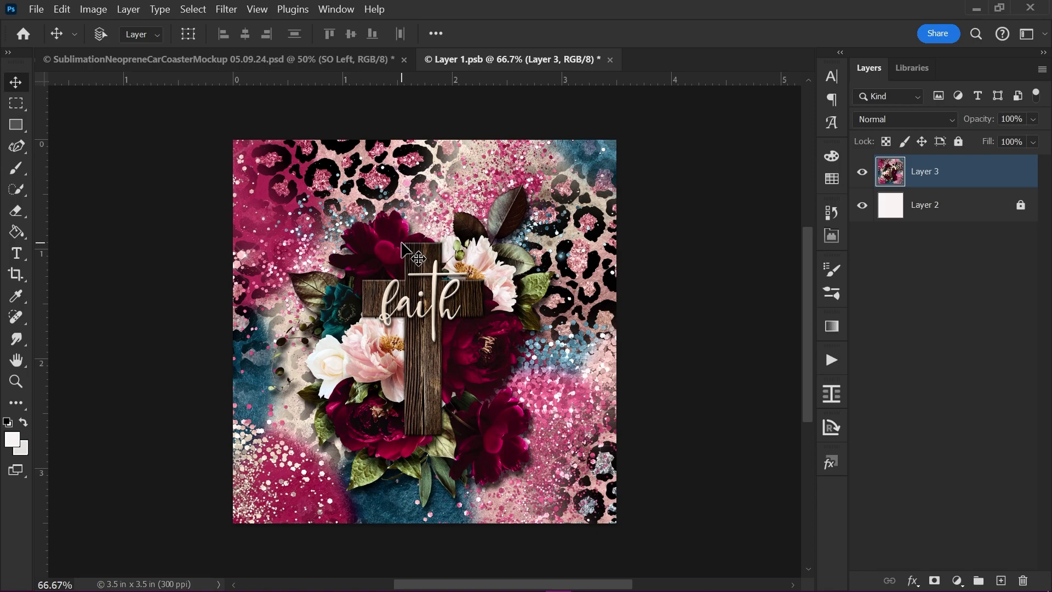
- Free Transform the pasted design to fill the 3.5 in square canvas and commit
click(63, 9)
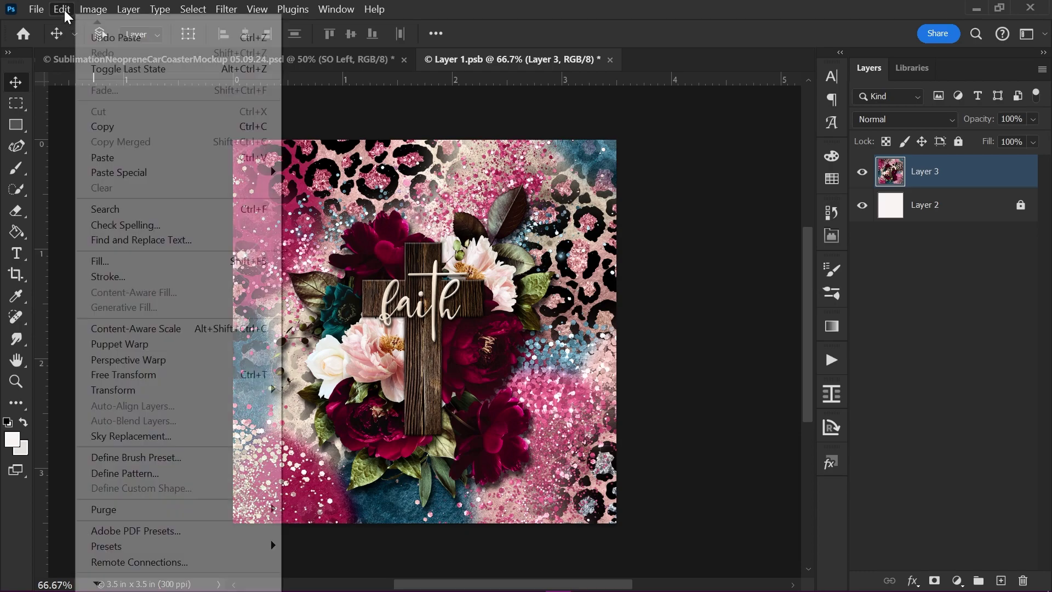
click(132, 375)
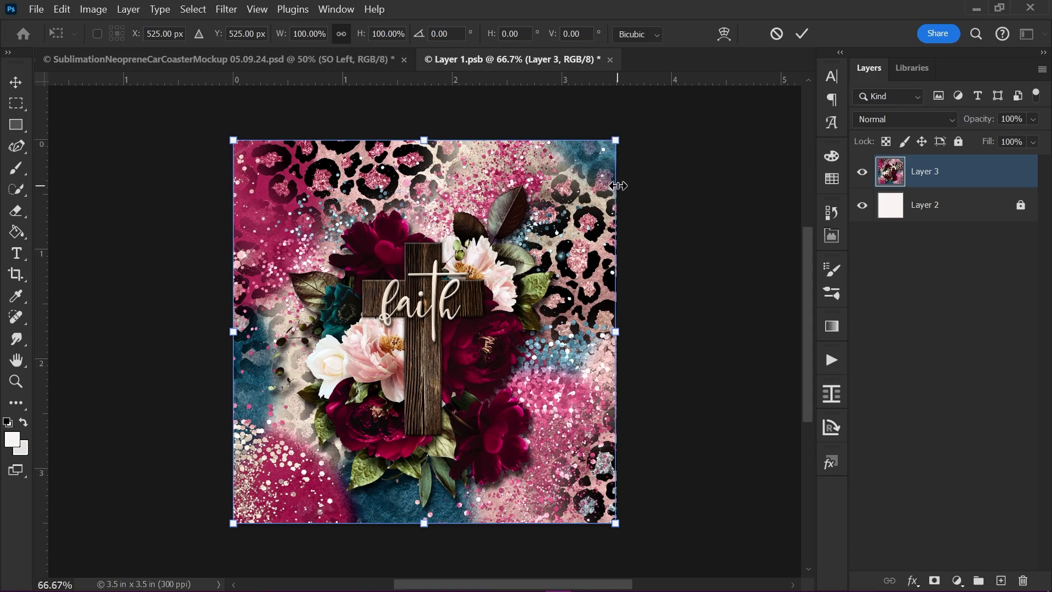
drag(616, 189, 620, 250)
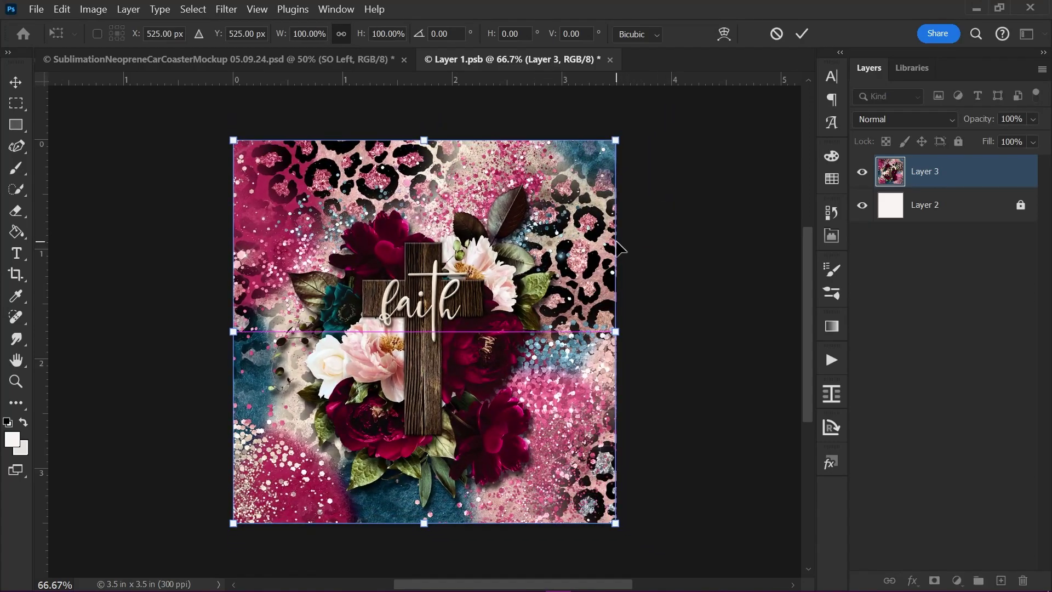
click(803, 34)
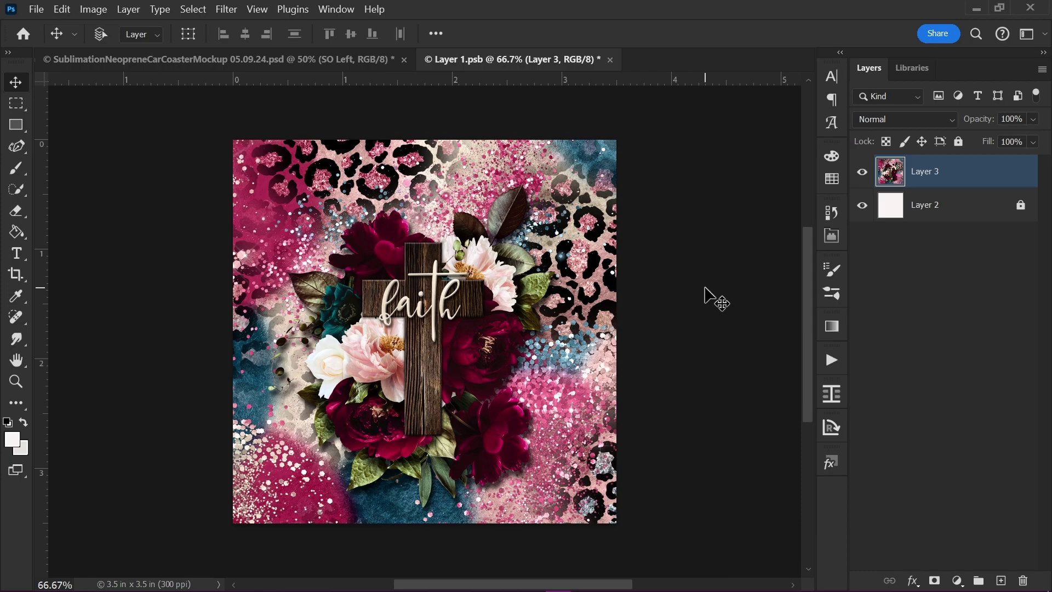
- Save the left coaster's .psb and return to the mockup document
click(37, 9)
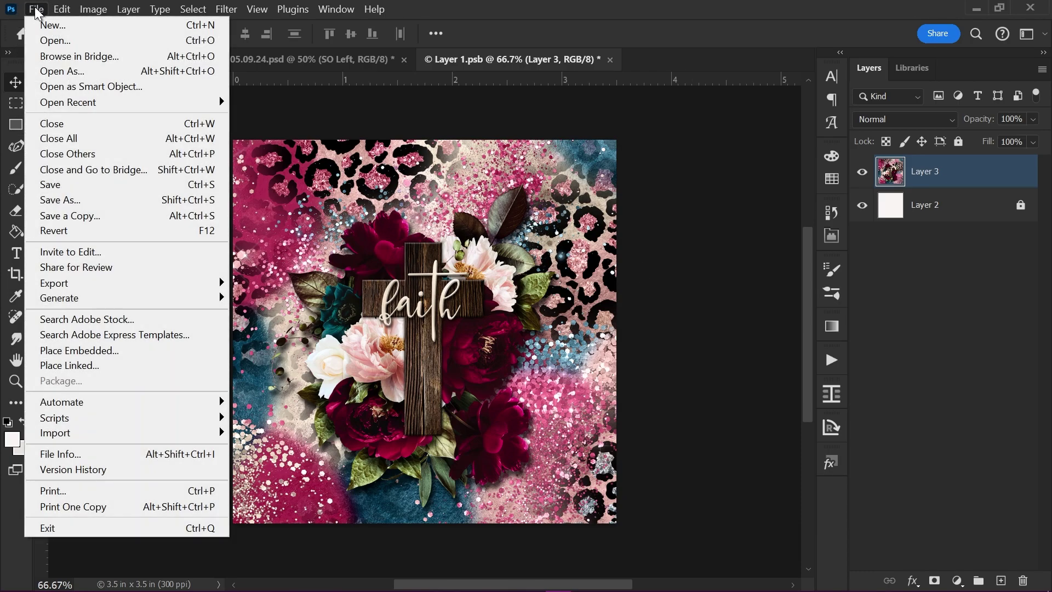
click(77, 184)
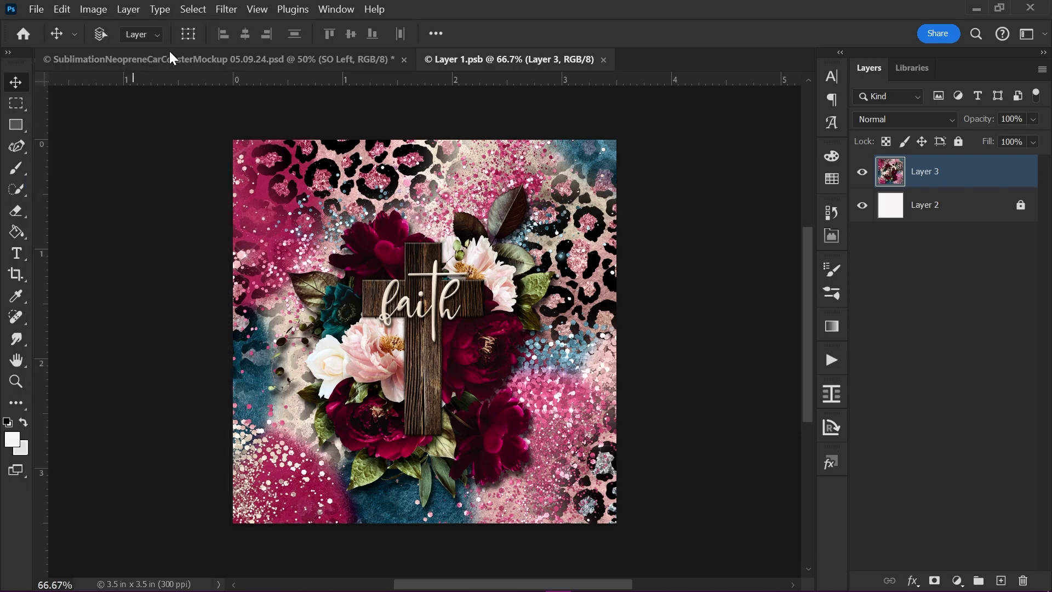
click(183, 58)
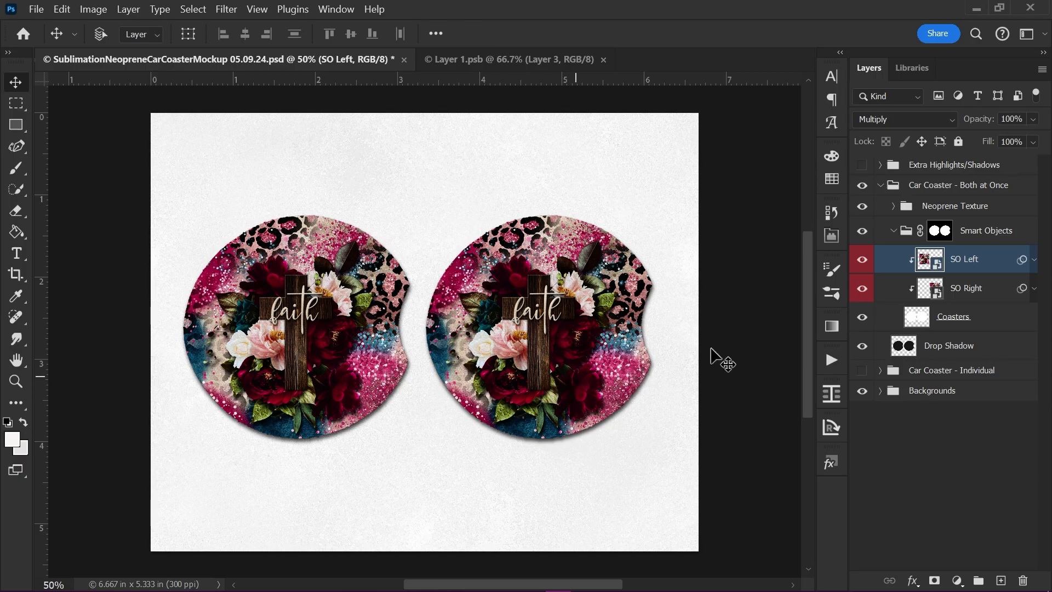
- Hide the Car Coaster - Both at Once group and show and expand Car Coaster - Individual
click(880, 186)
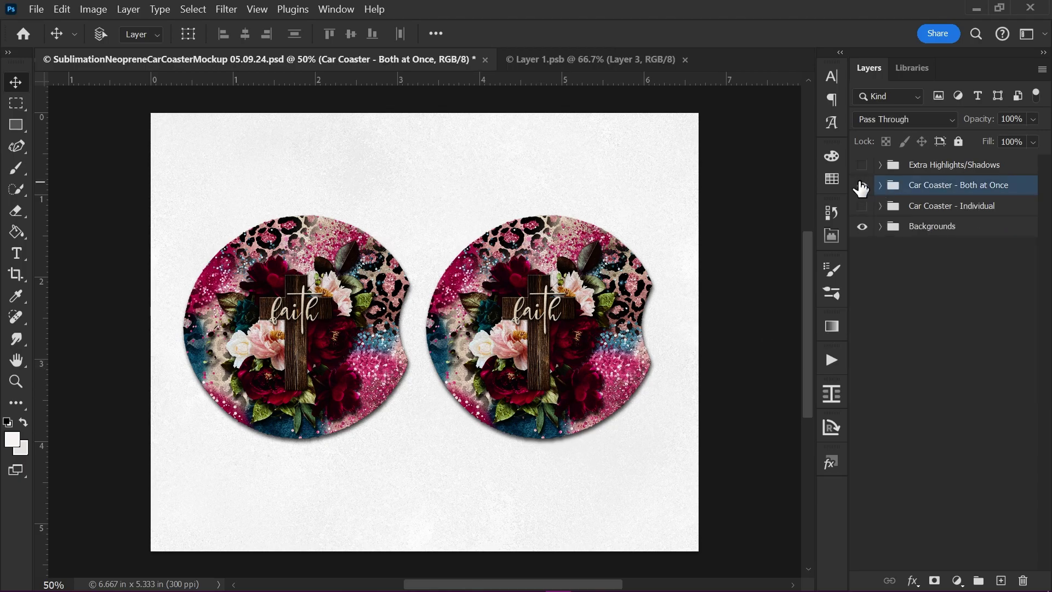
click(861, 186)
click(862, 206)
click(880, 206)
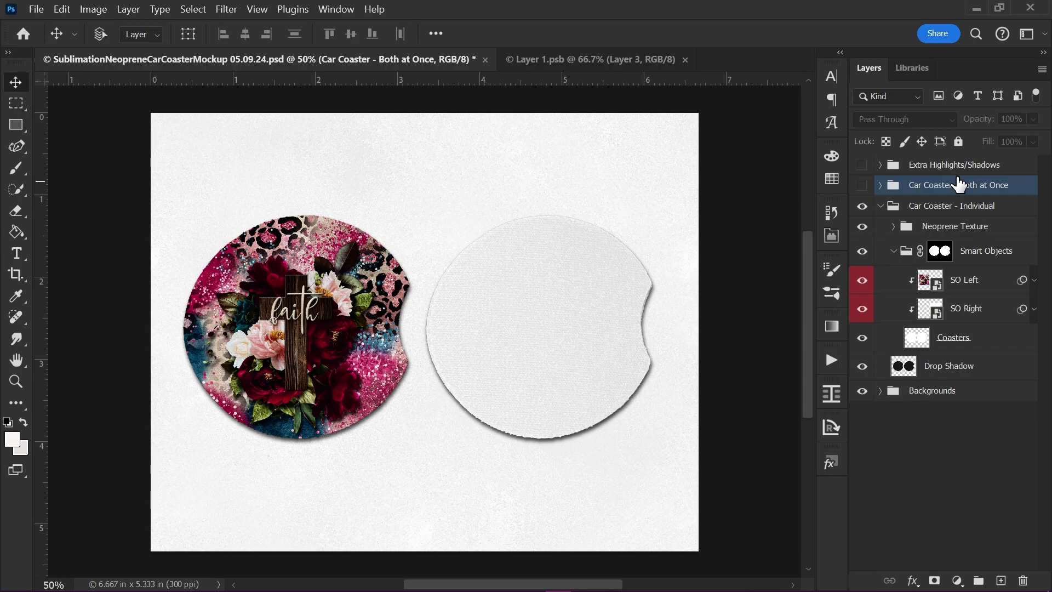
- Open the SO Right smart object and the Stars and Moon Gnomes coaster JPG
double_click(930, 310)
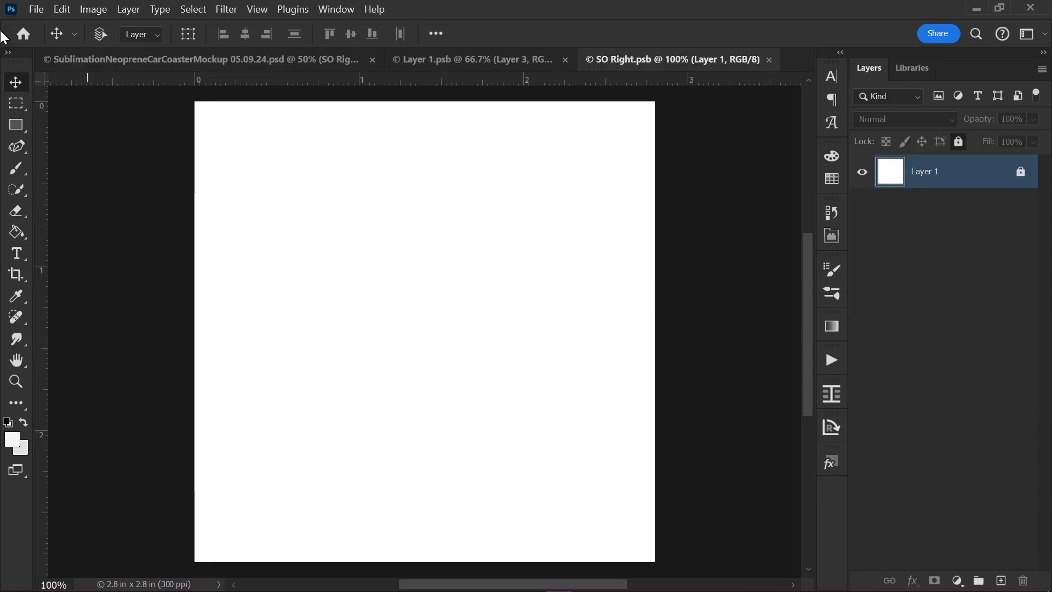
click(37, 10)
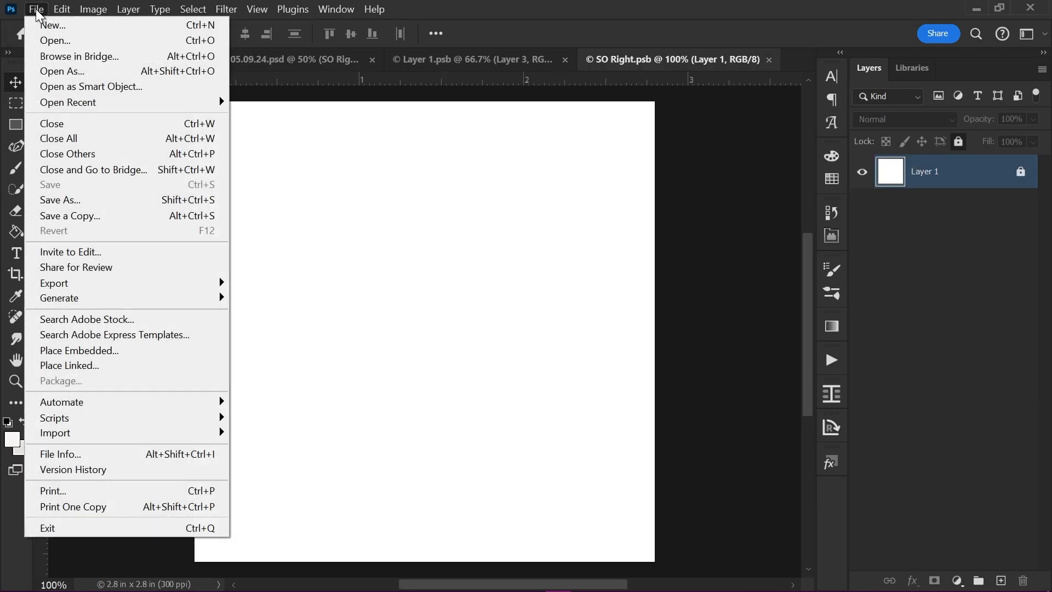
click(55, 41)
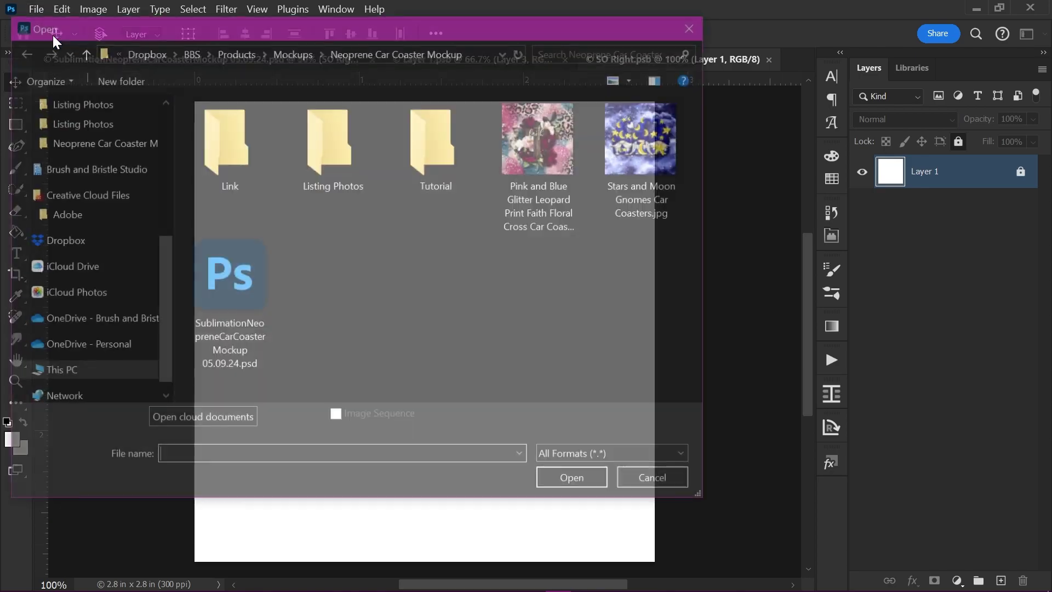
double_click(636, 137)
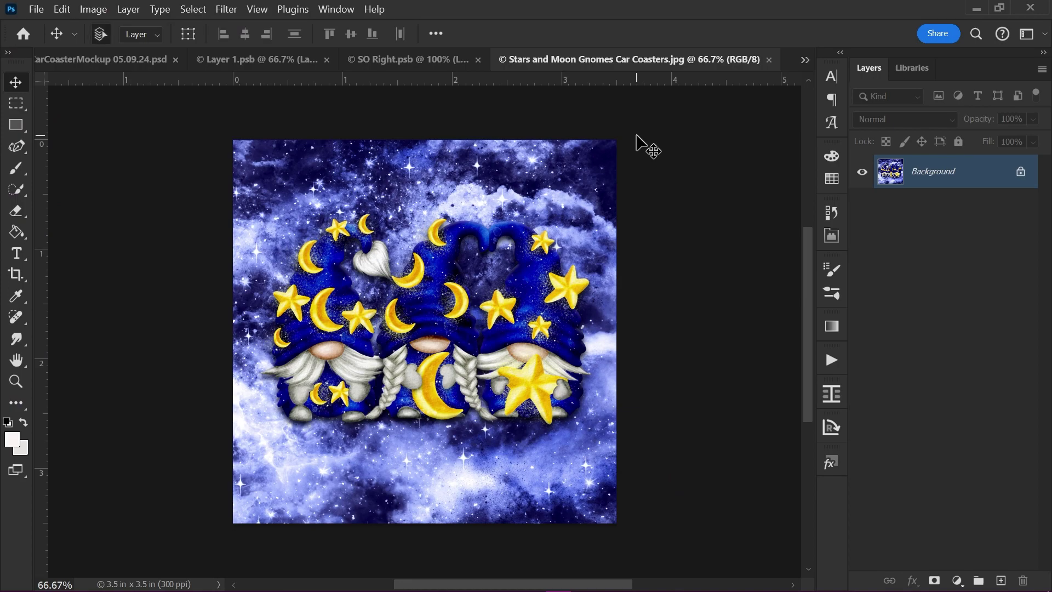
- Select all of the gnome image, paste it into the right coaster's artwork, and save
key(ctrl+a)
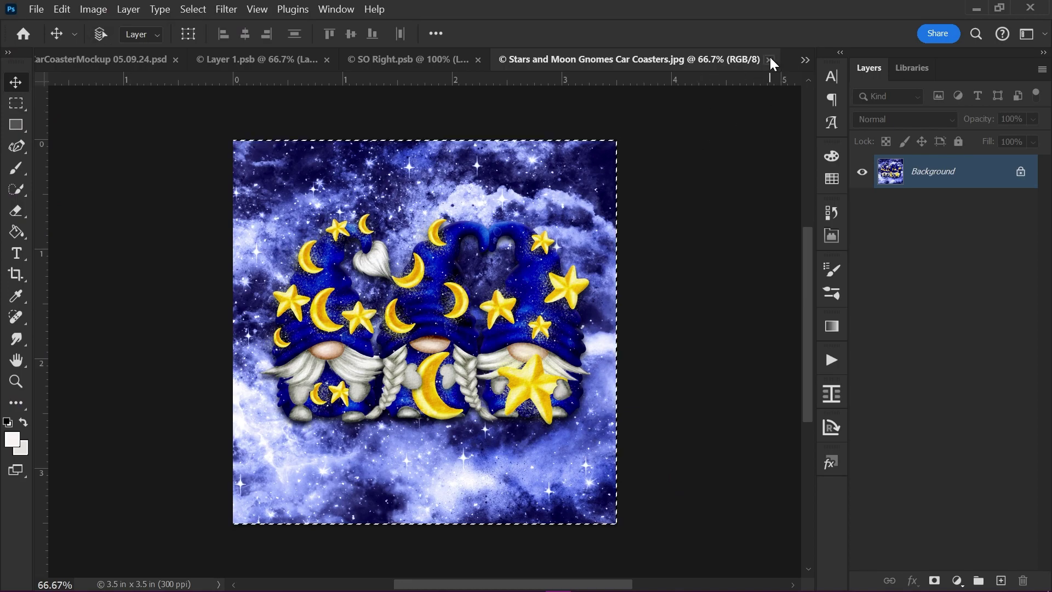
click(770, 60)
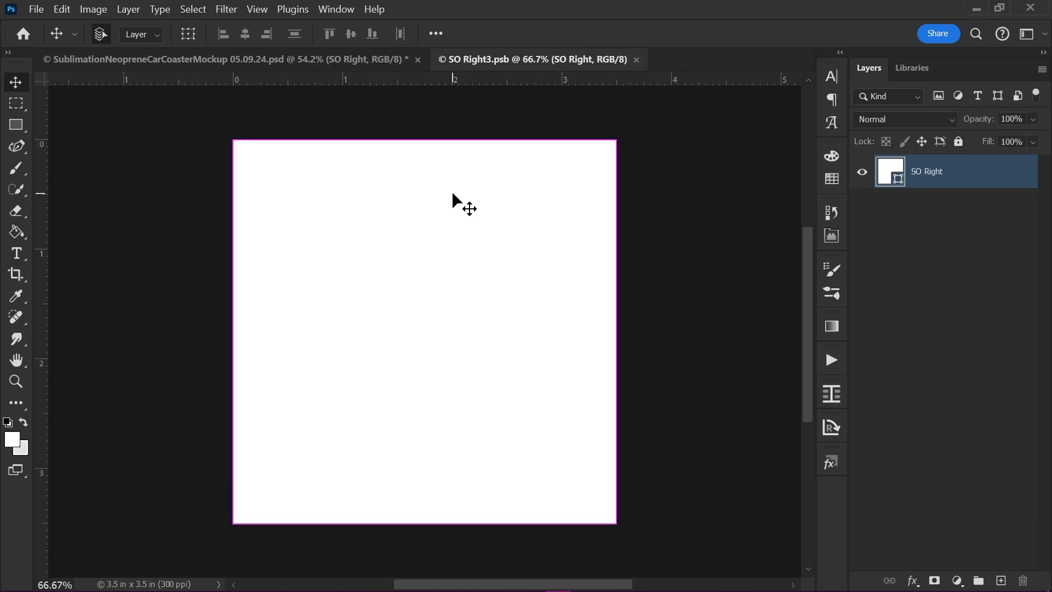
key(ctrl+v)
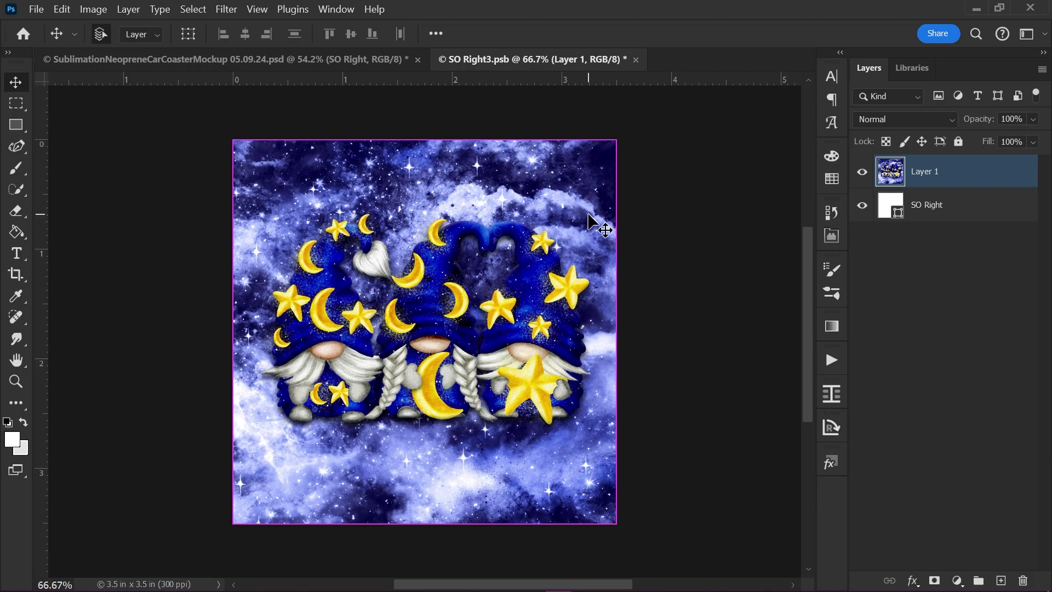
key(ctrl+s)
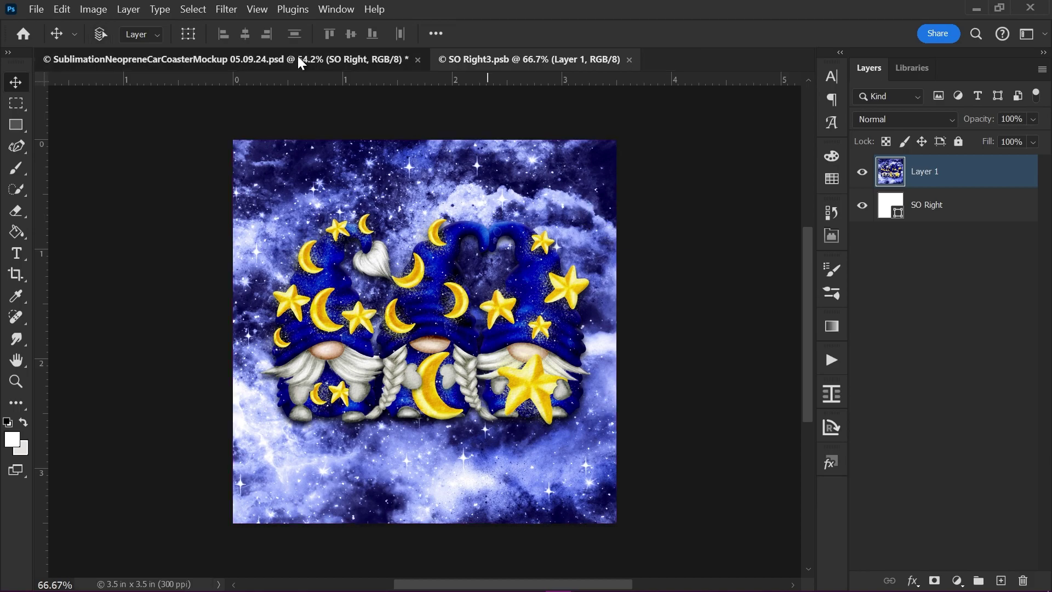
click(298, 58)
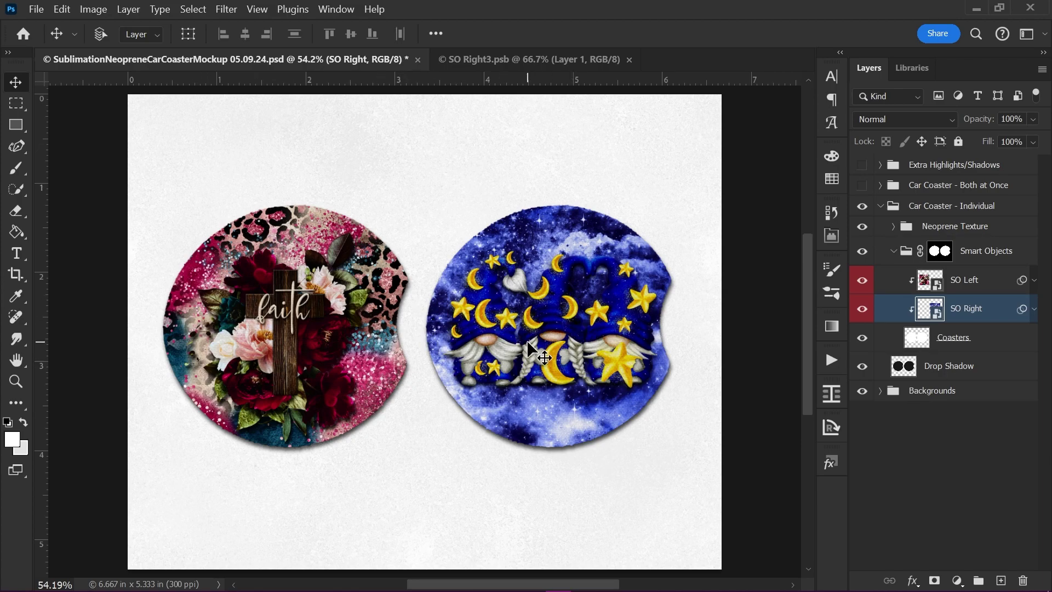
- Toggle between the Individual and Both at Once groups, leaving Both at Once visible and expanded
click(882, 209)
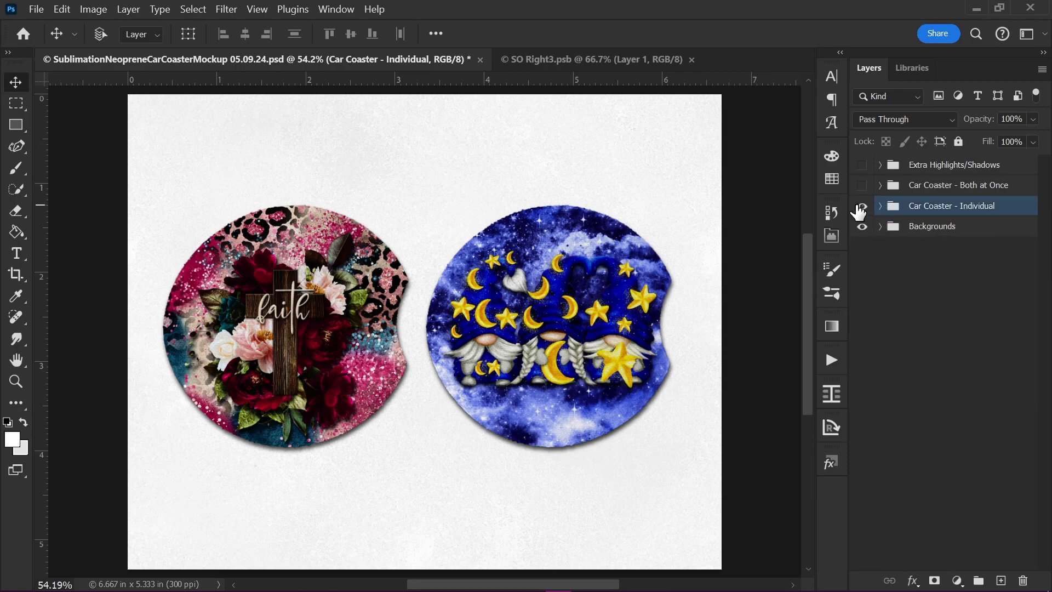
click(861, 206)
click(862, 186)
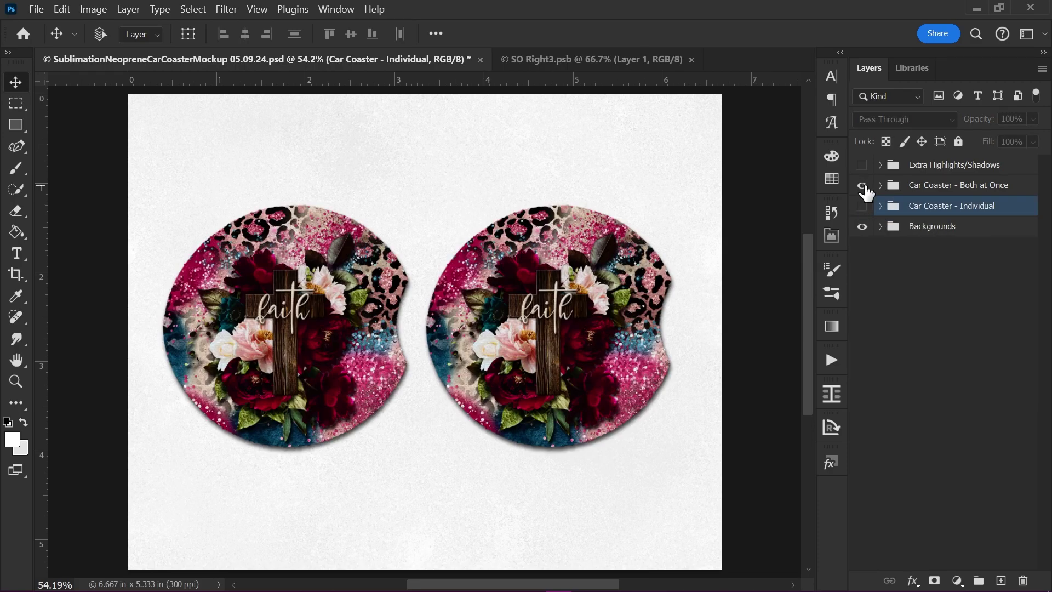
click(863, 185)
click(862, 206)
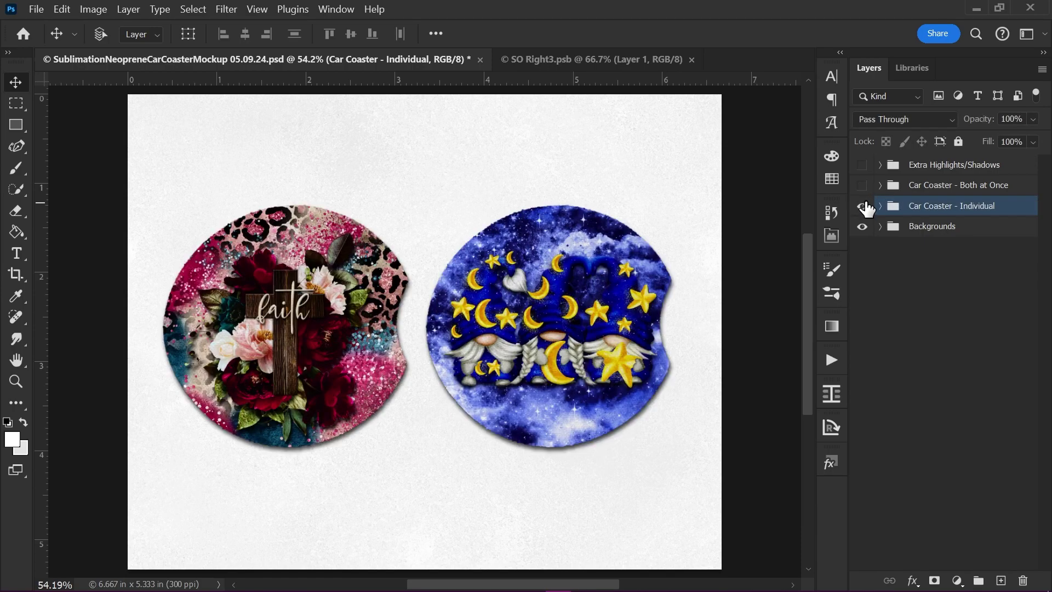
click(862, 206)
click(862, 186)
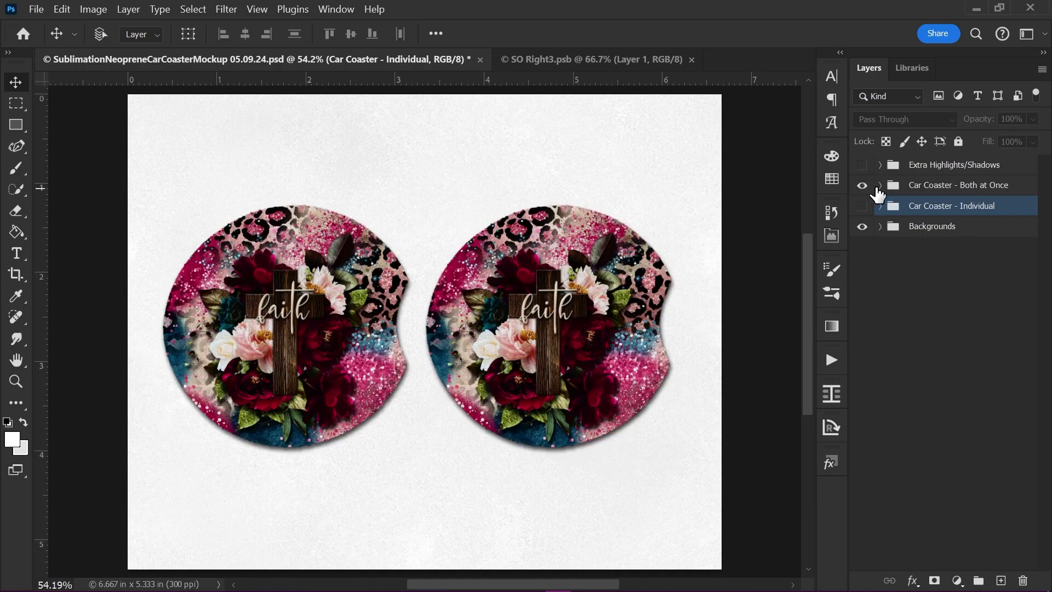
click(880, 185)
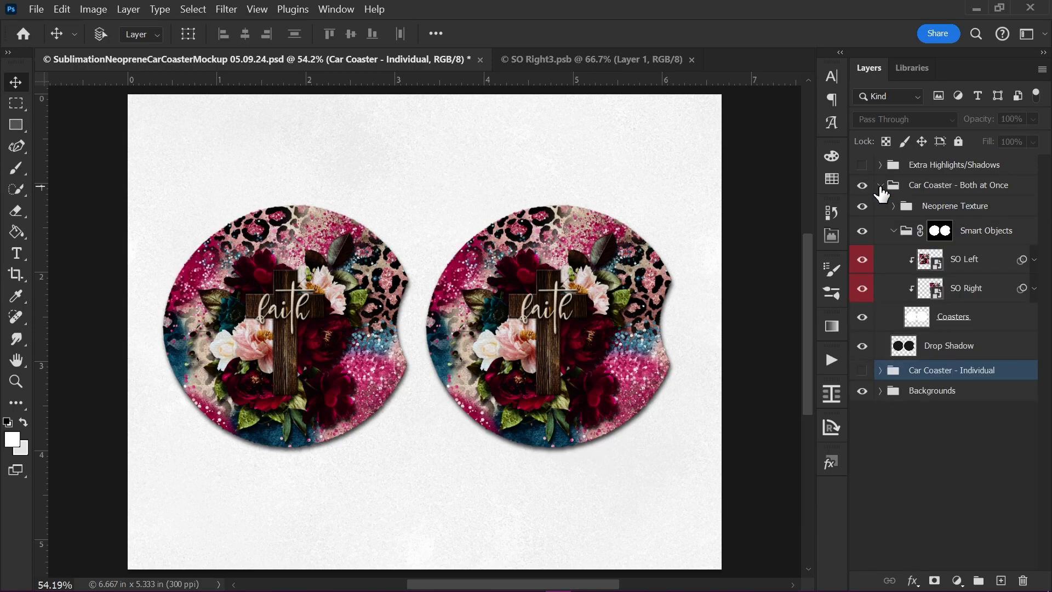
- Compare the Neoprene Texture layer on and off, then set its opacity to 50%
click(894, 206)
click(978, 236)
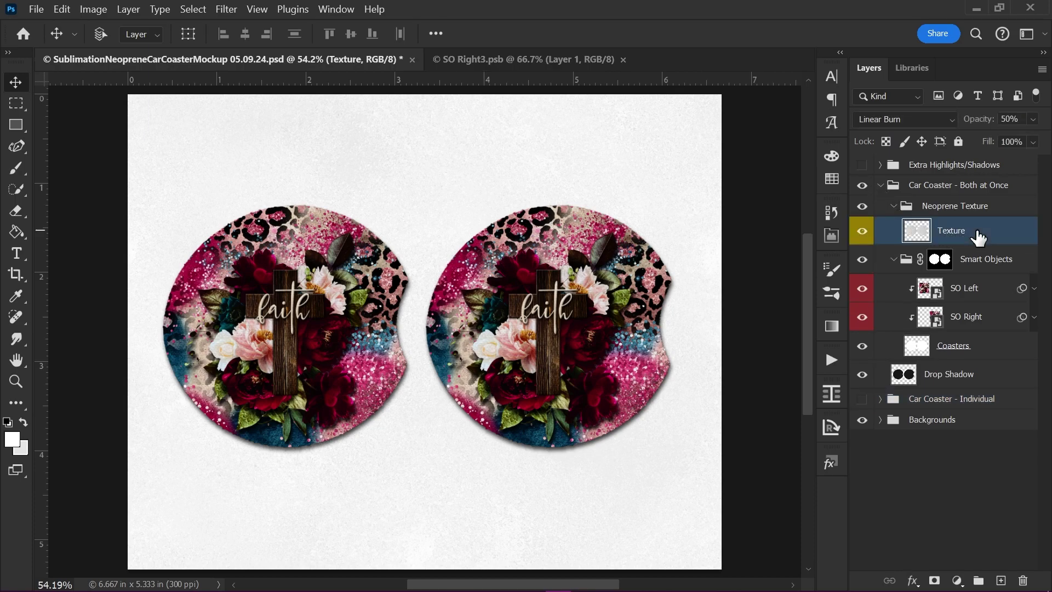
click(863, 234)
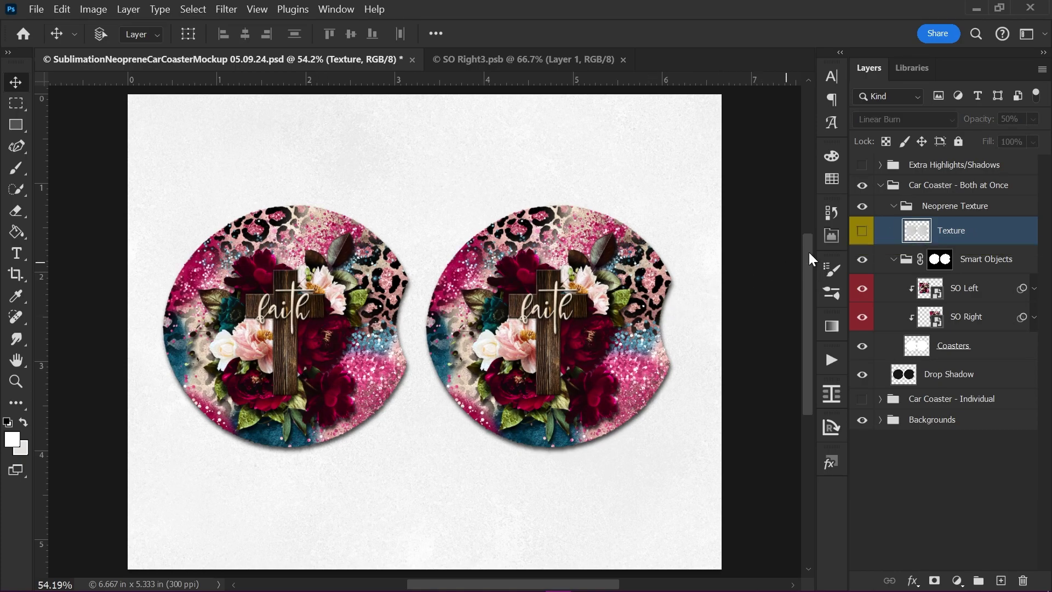
click(865, 232)
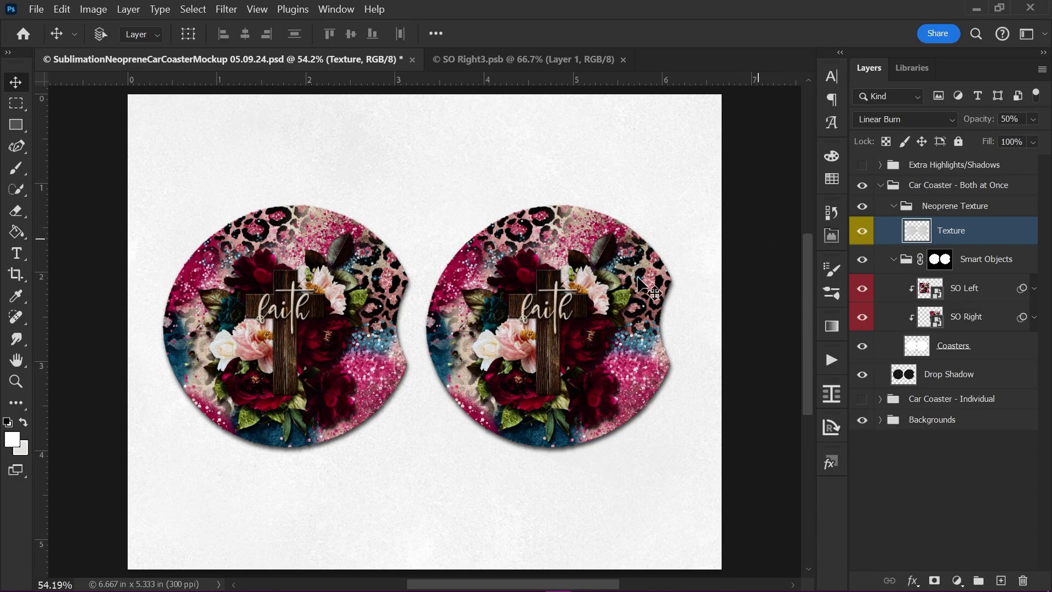
scroll(623, 297, up, 3)
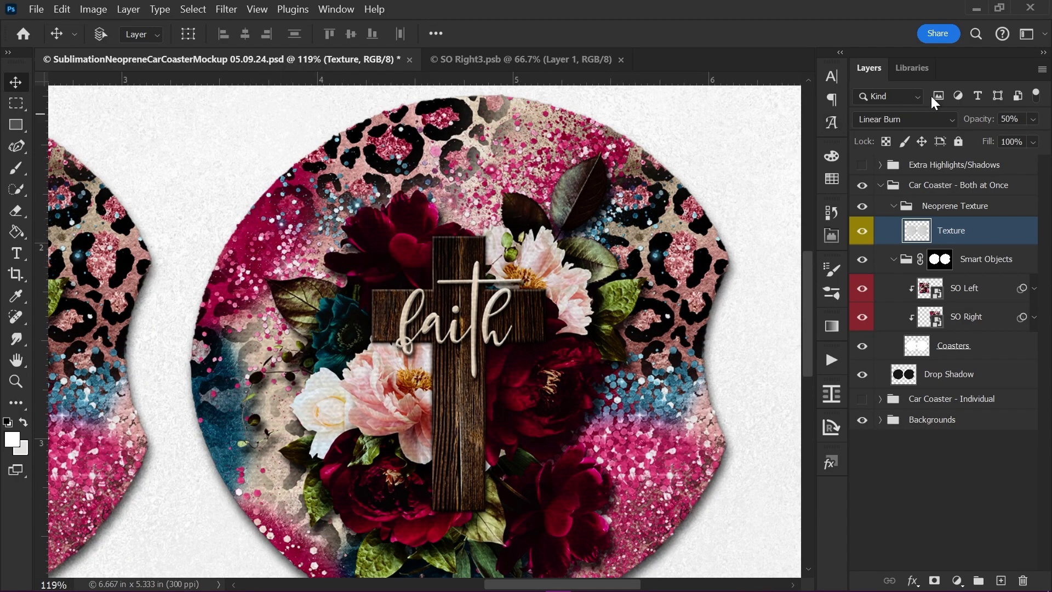
click(1033, 120)
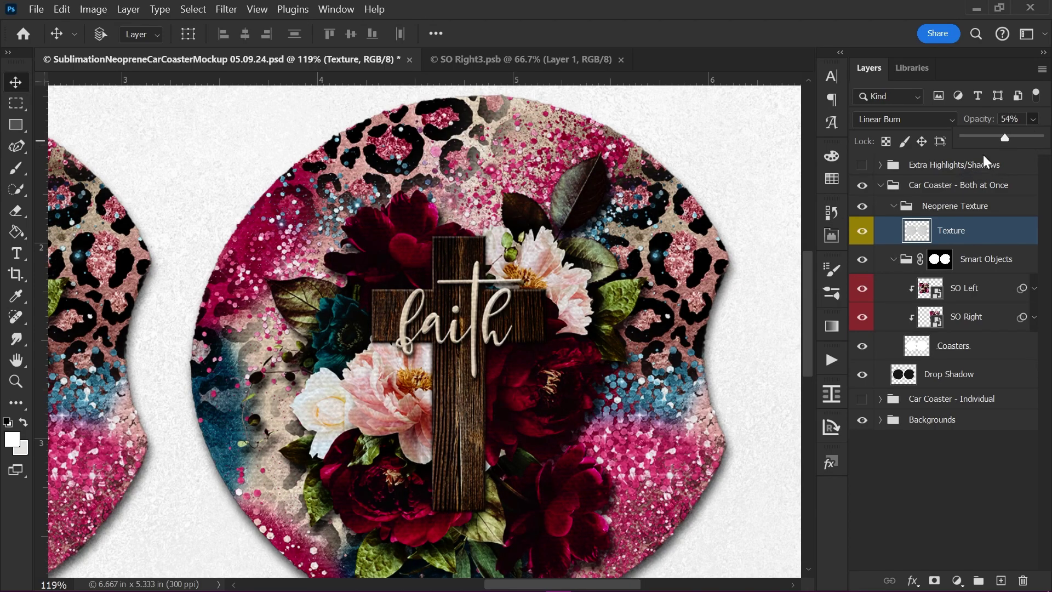
click(1009, 118)
text(50)
key(Tab)
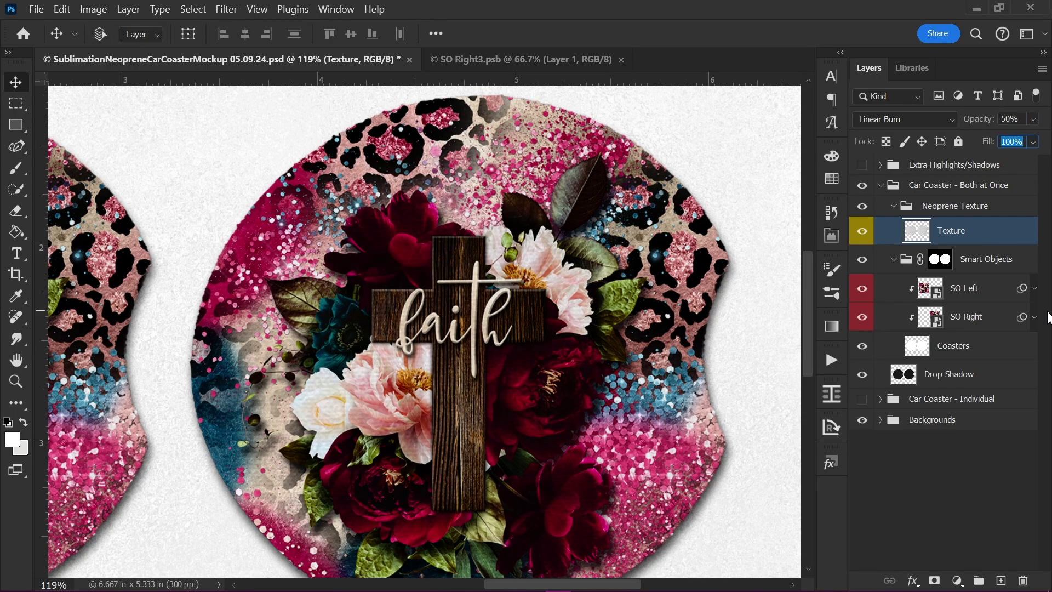
click(893, 209)
click(943, 349)
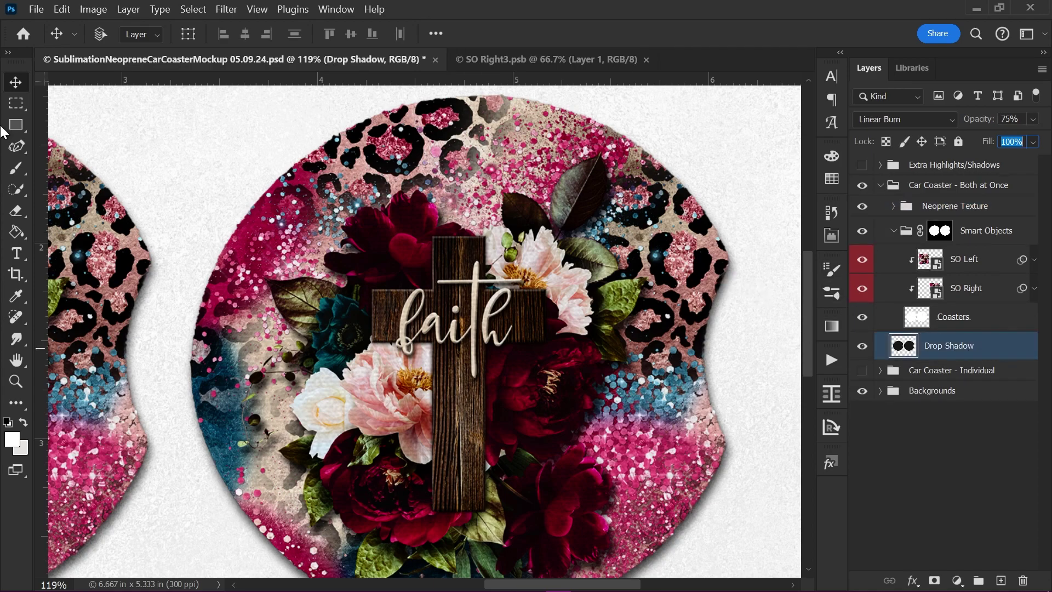
click(14, 103)
click(11, 82)
scroll(515, 378, down, 2)
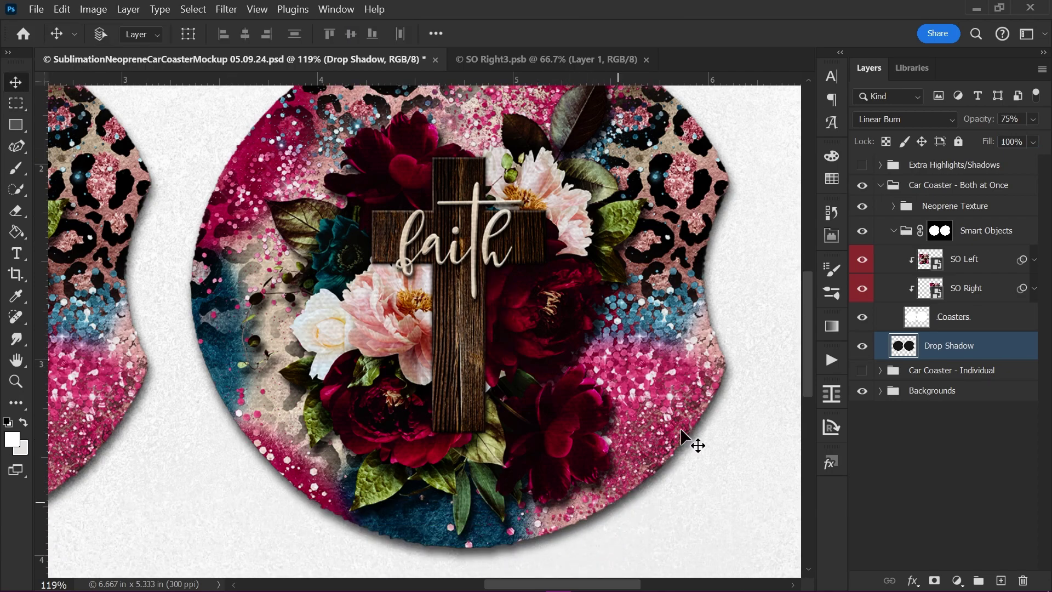
click(1033, 118)
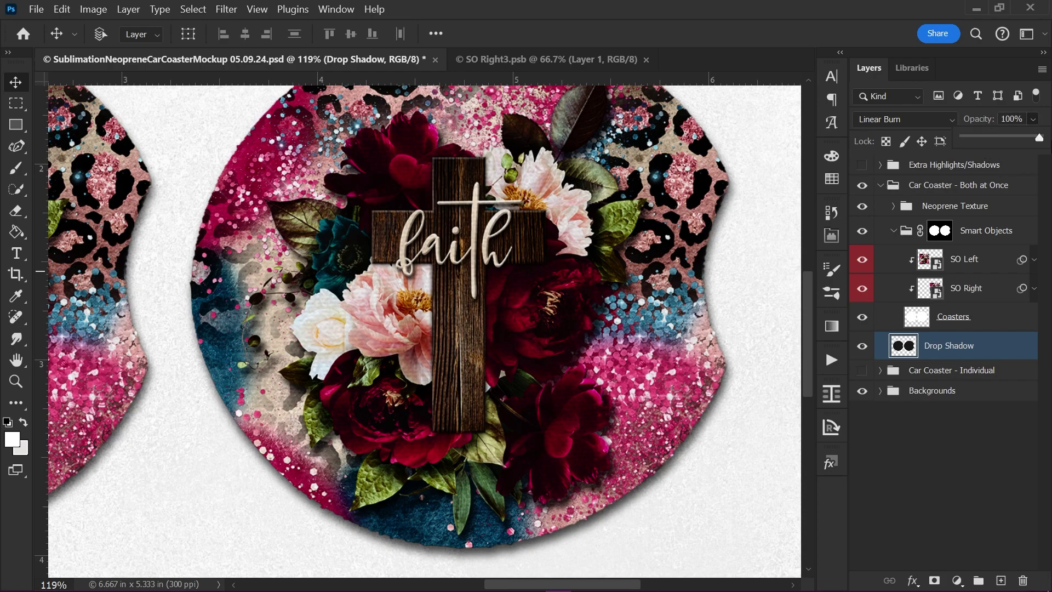
click(975, 137)
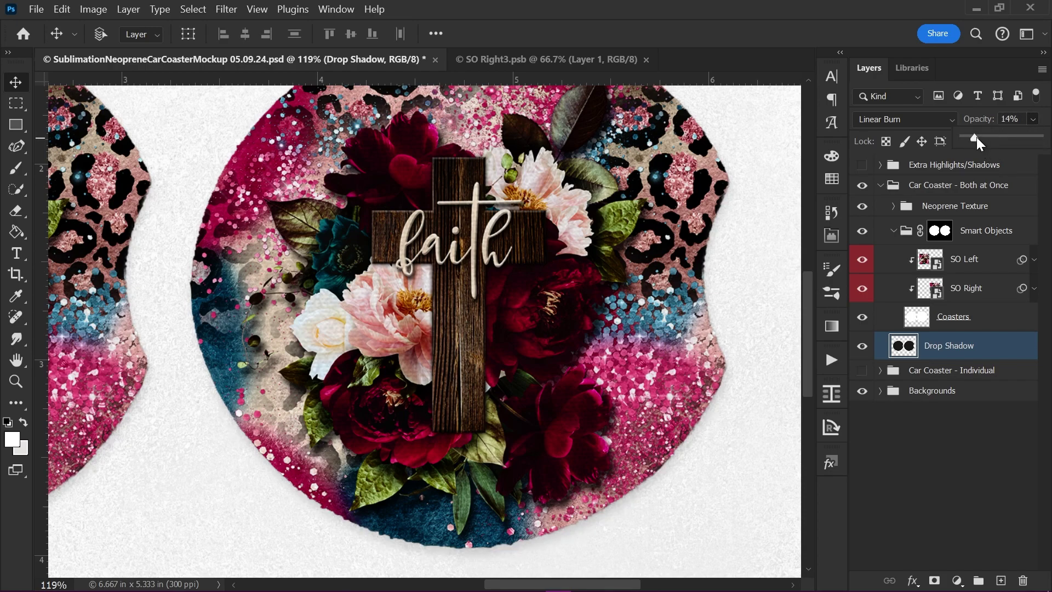
drag(977, 137, 1041, 137)
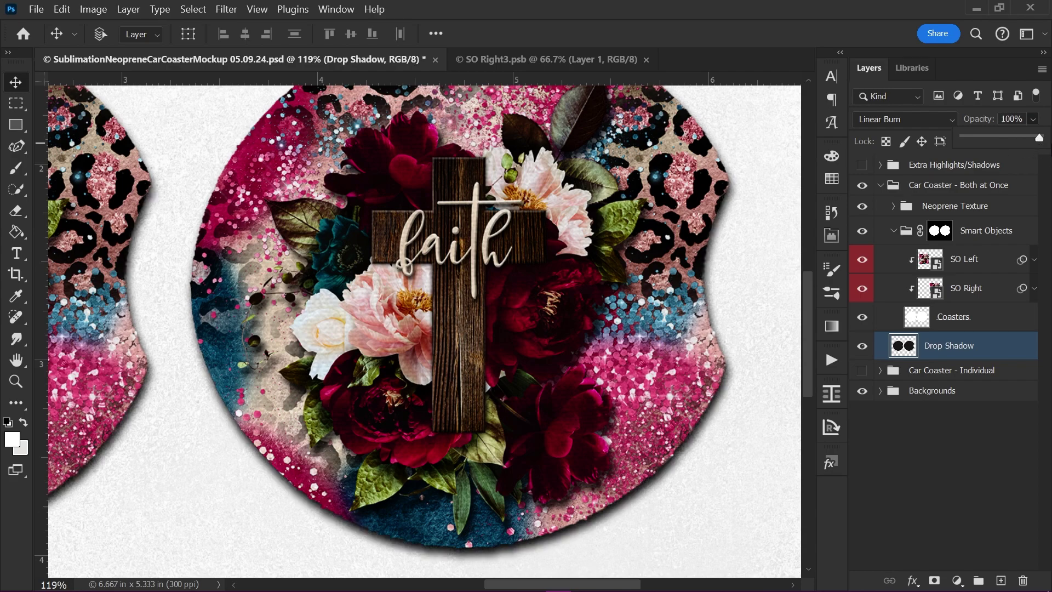
click(977, 355)
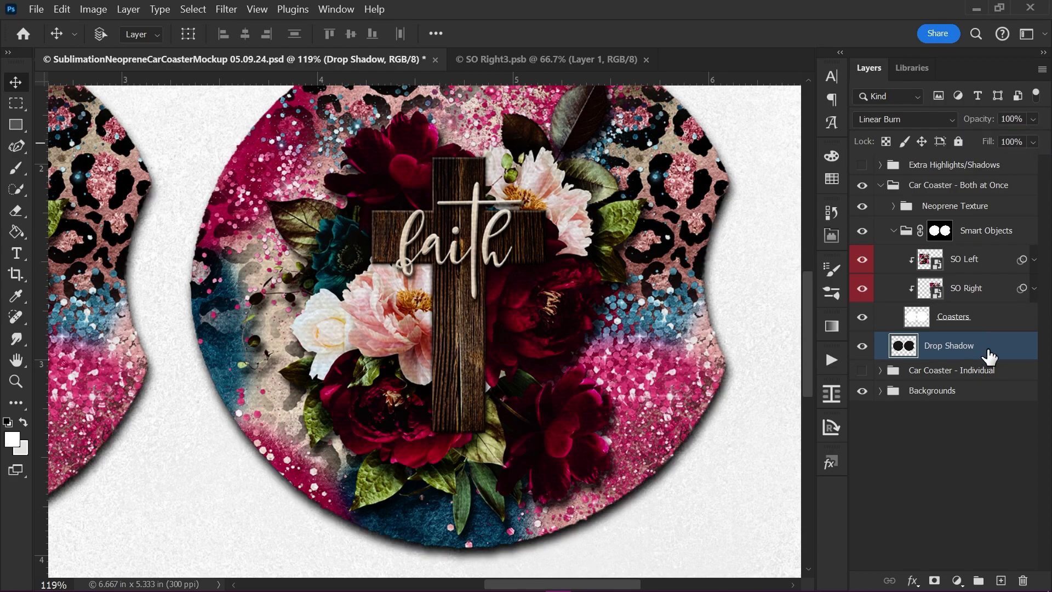
double_click(1014, 119)
text(75)
key(Tab)
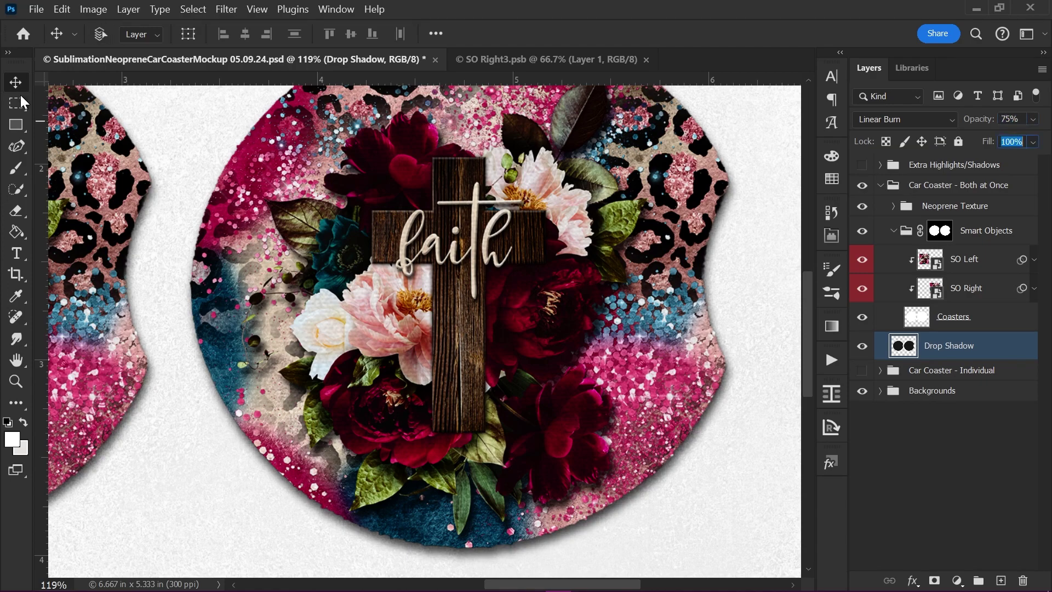
click(21, 98)
click(22, 83)
scroll(630, 478, down, 4)
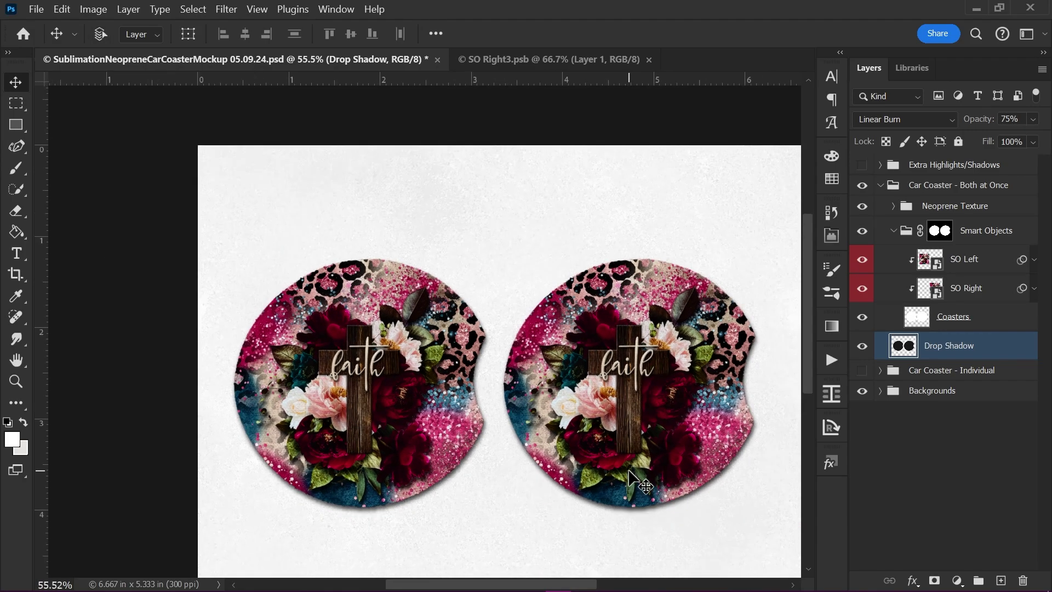
scroll(630, 480, down, 2)
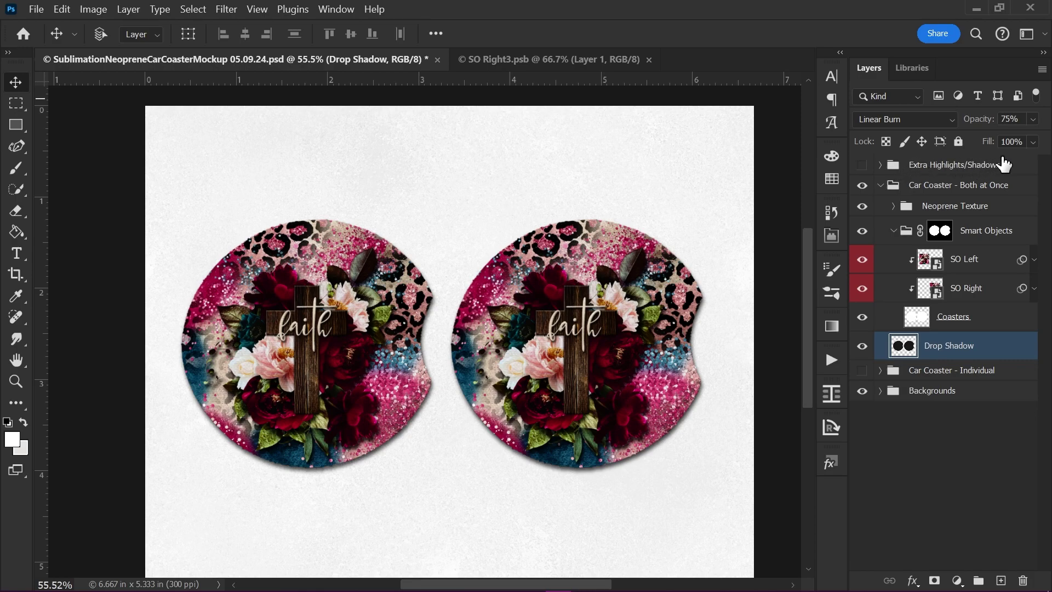
- Compare Extra Highlights/Shadows on and off, leave it visible, and open Brightness/Contrast 1 (Brightness -15, Contrast -26)
click(860, 166)
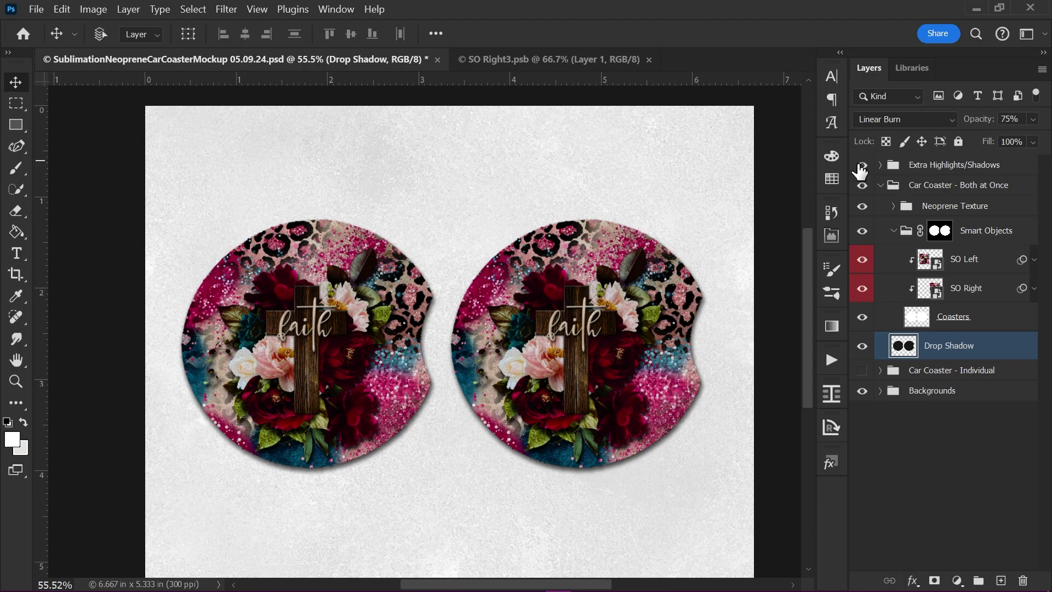
click(860, 166)
click(861, 166)
click(861, 166)
click(861, 166)
click(881, 165)
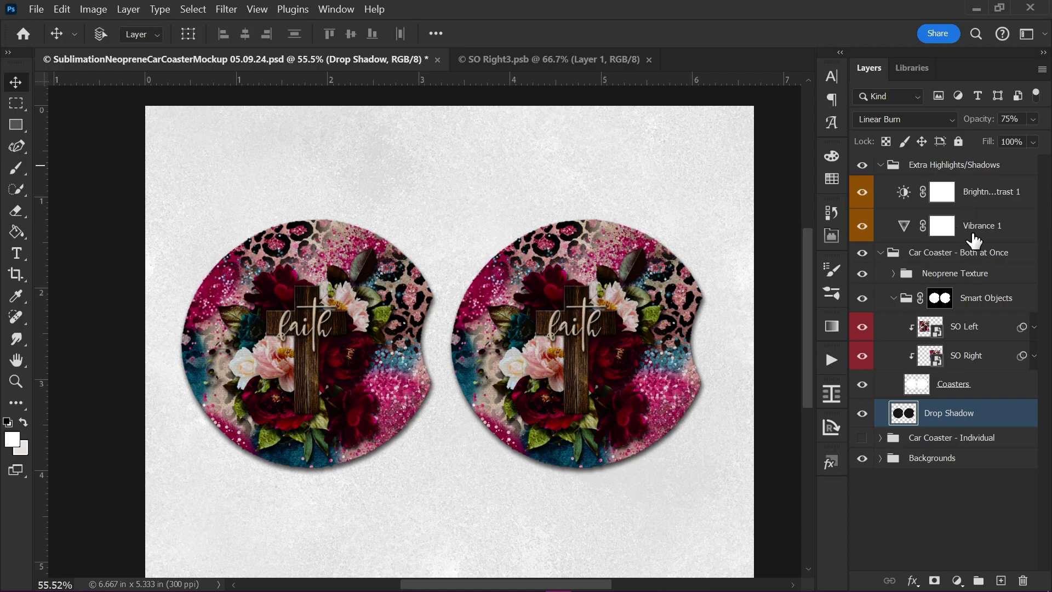
double_click(903, 194)
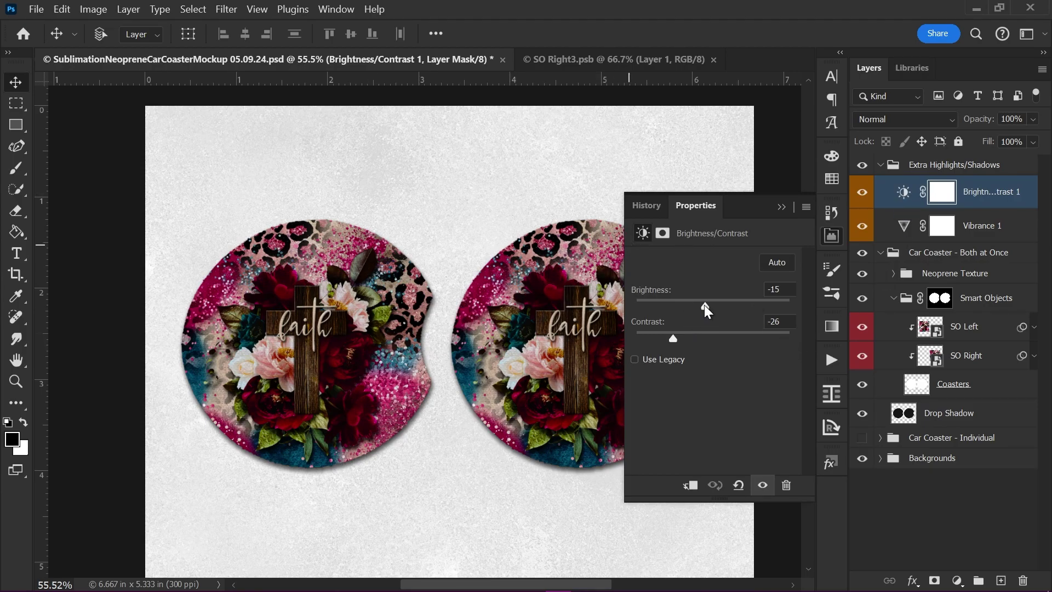
- Test Brightness/Contrast 1 and Vibrance 1 sliders, restore their original values, and collapse the group
drag(704, 304, 676, 357)
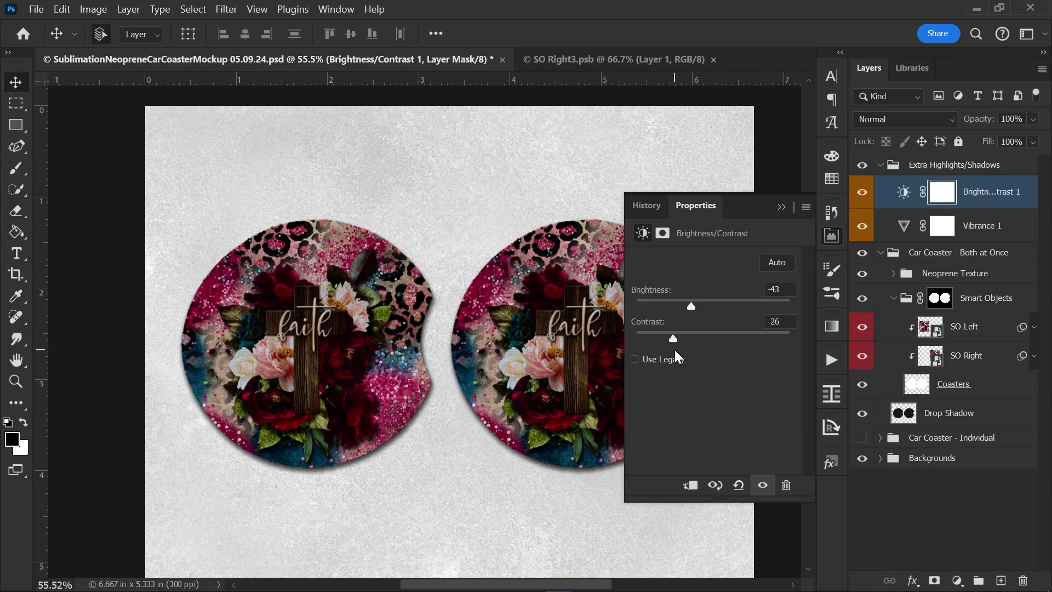
key(ctrl+z)
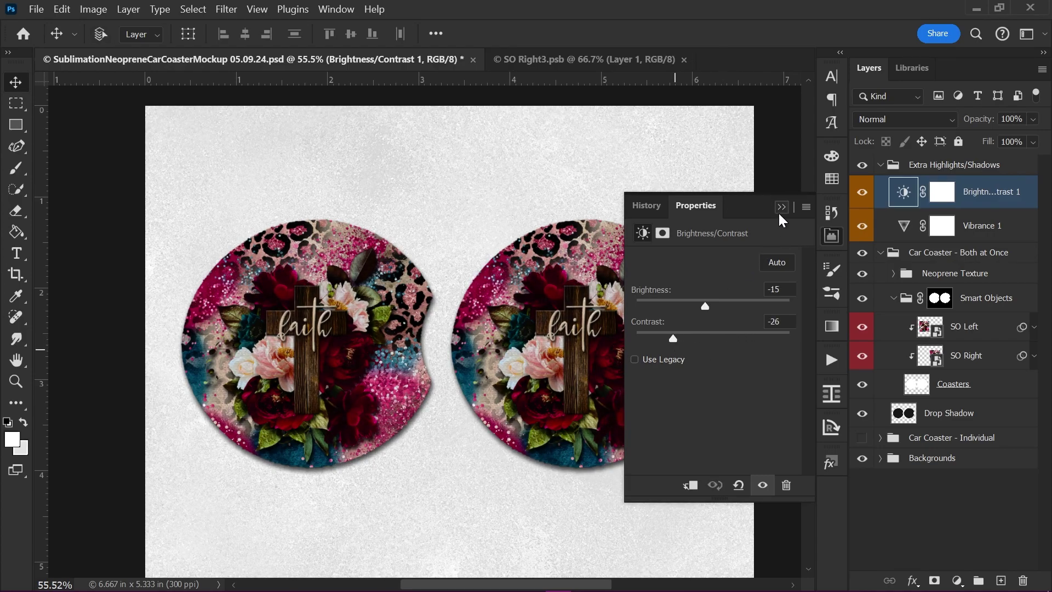
click(903, 229)
drag(730, 281, 748, 269)
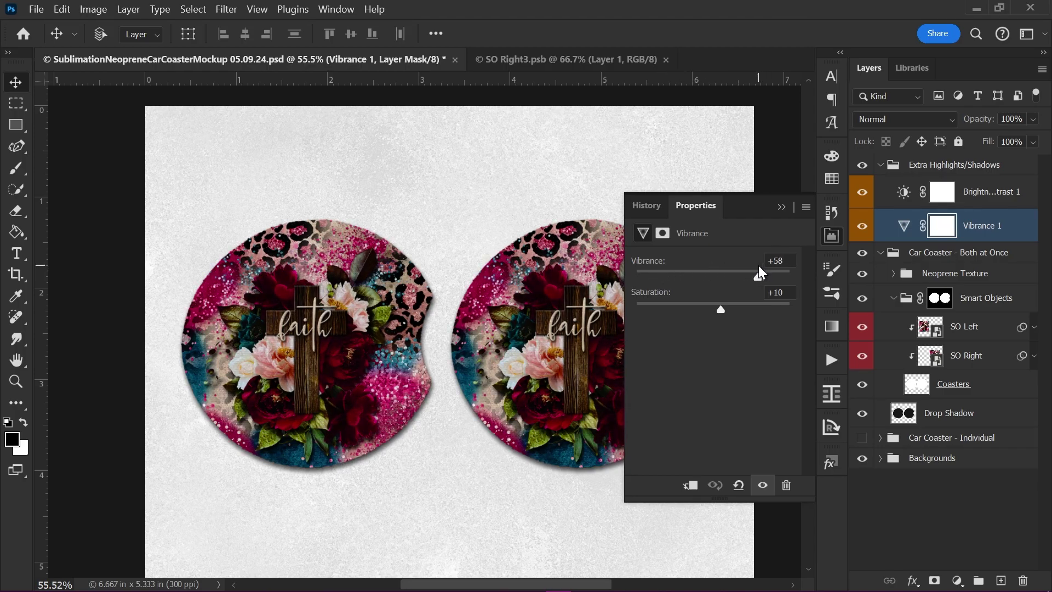
drag(758, 266, 720, 311)
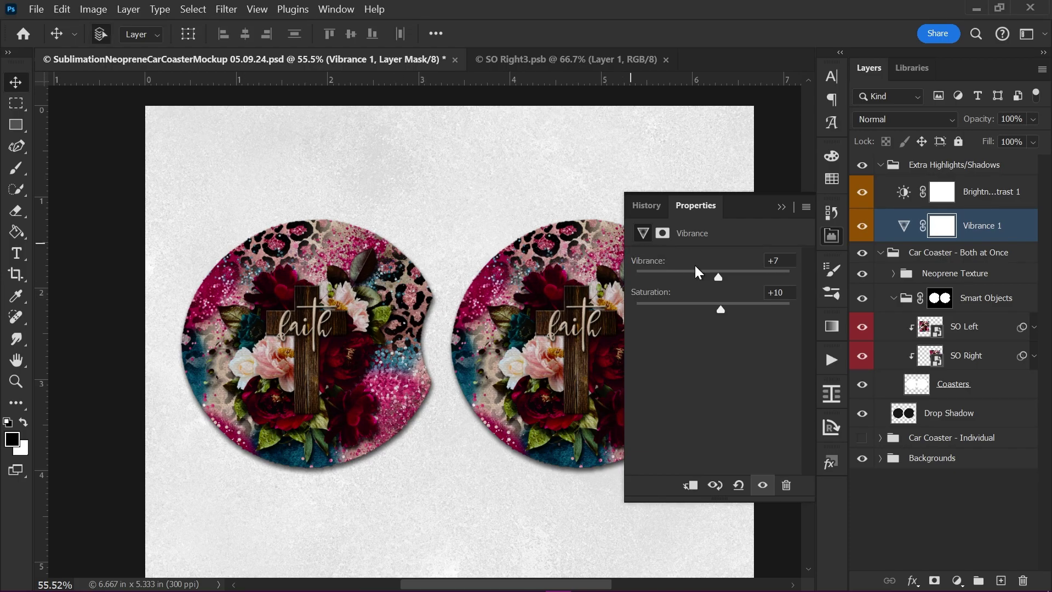
drag(719, 277, 724, 277)
click(782, 207)
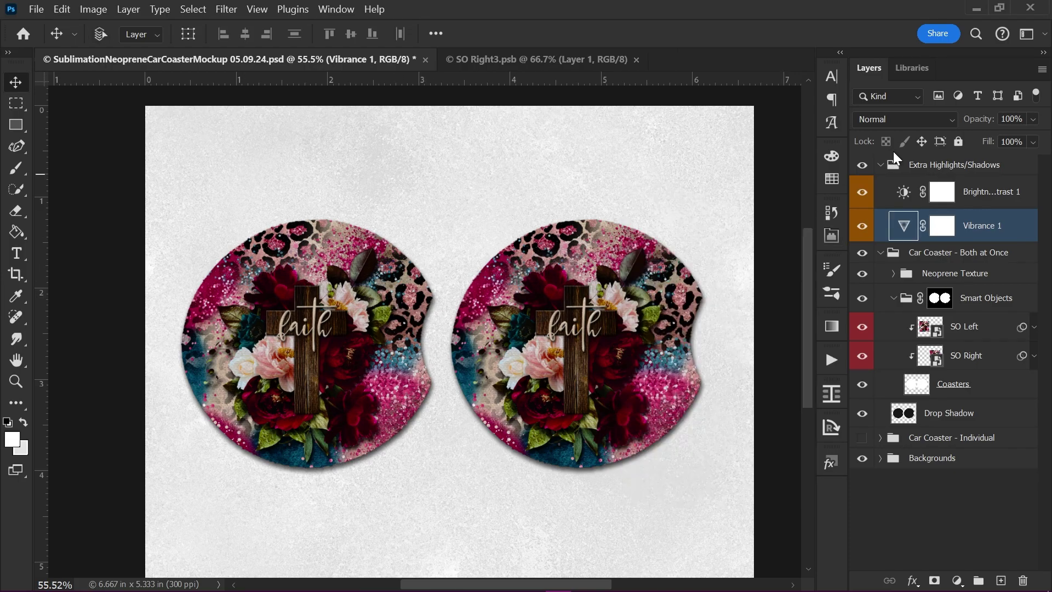
click(881, 165)
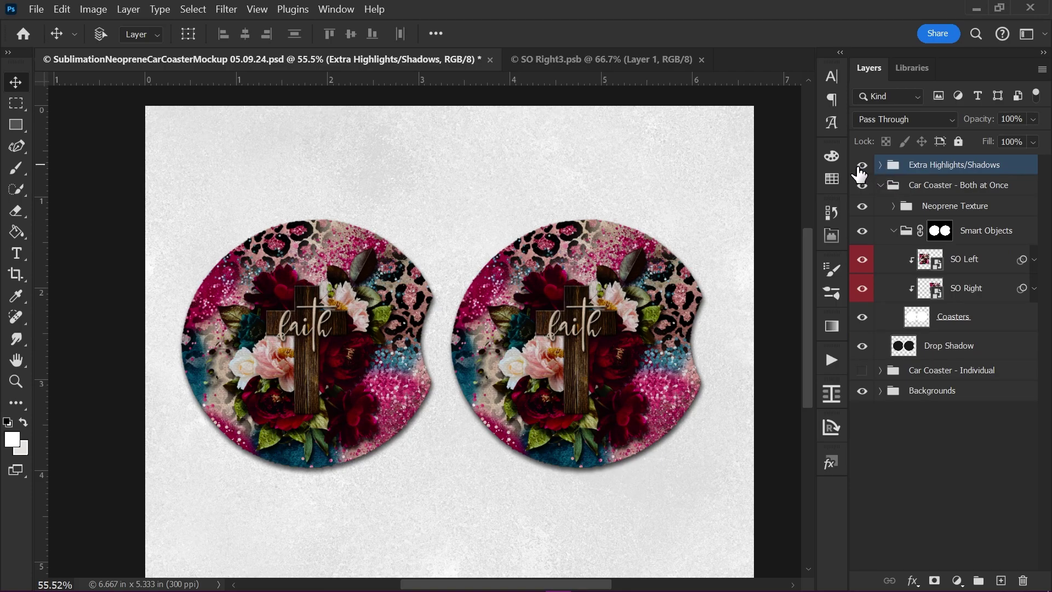
- Hide Extra Highlights/Shadows, then hide White Shimmer, Marble and Wood to compare backgrounds
click(861, 167)
click(880, 186)
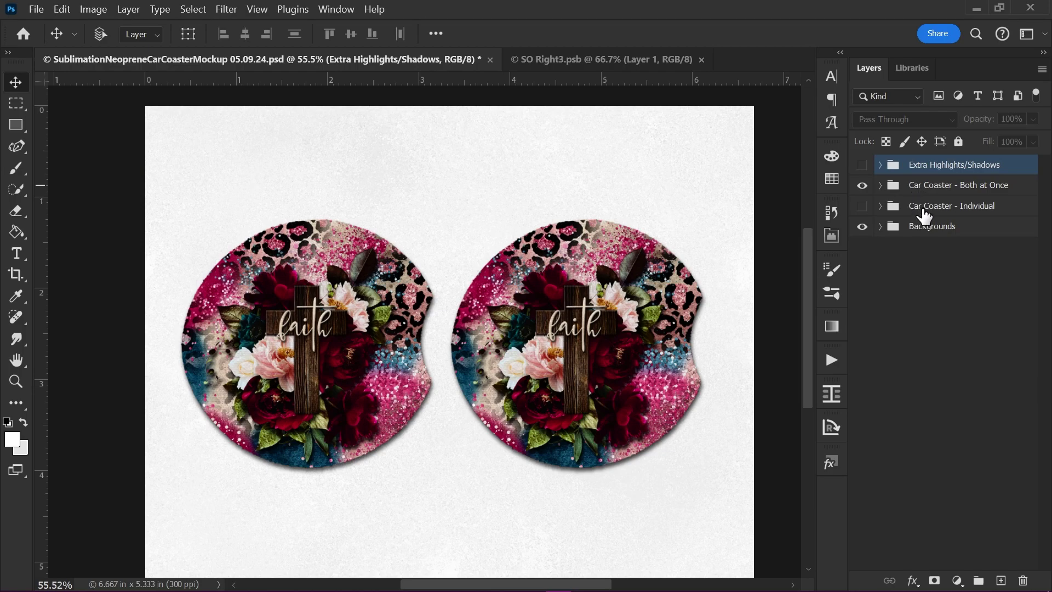
click(881, 227)
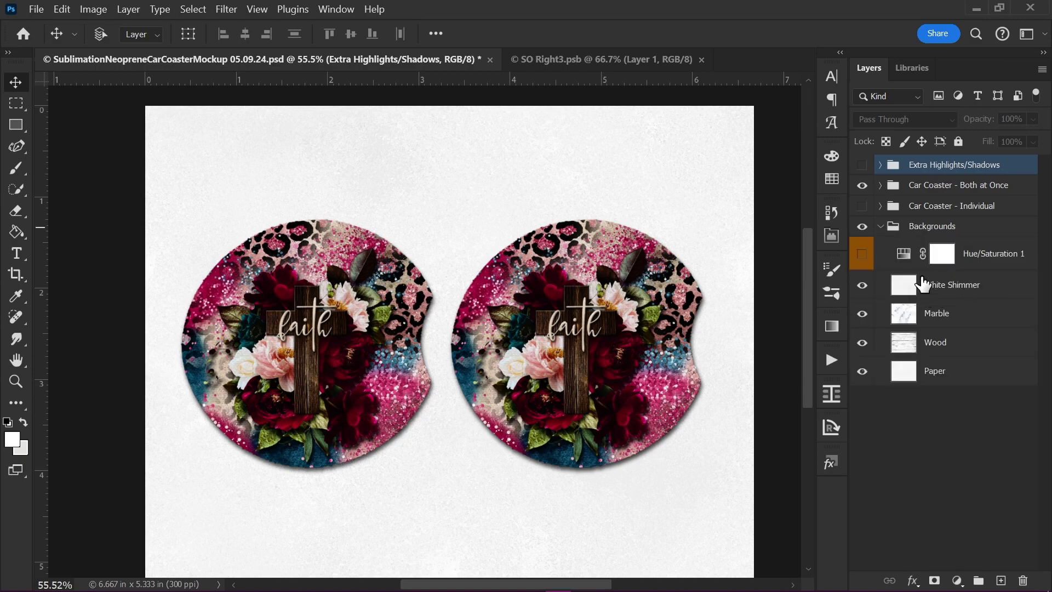
click(870, 285)
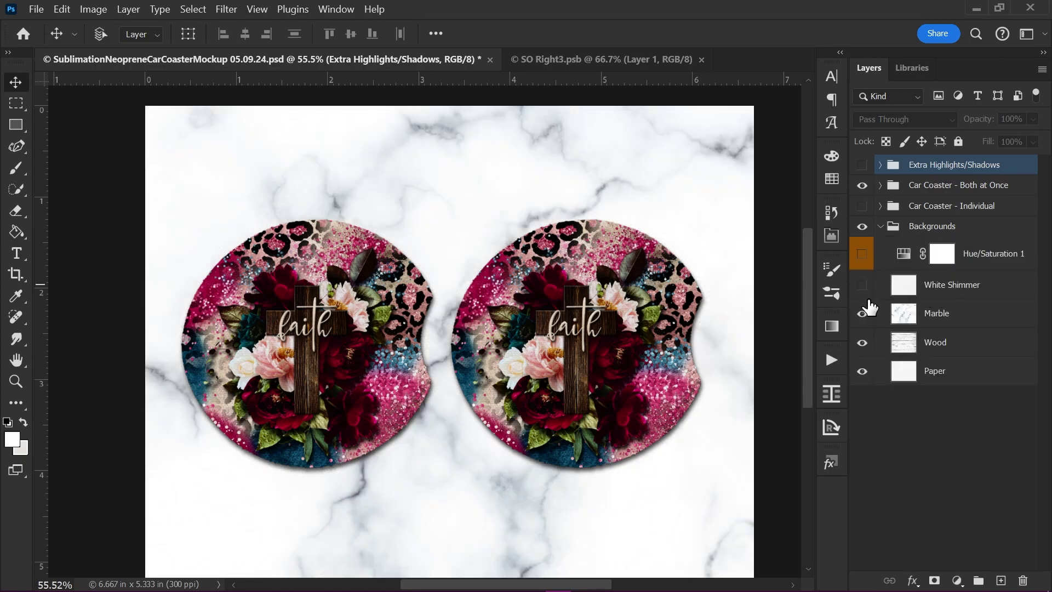
click(862, 312)
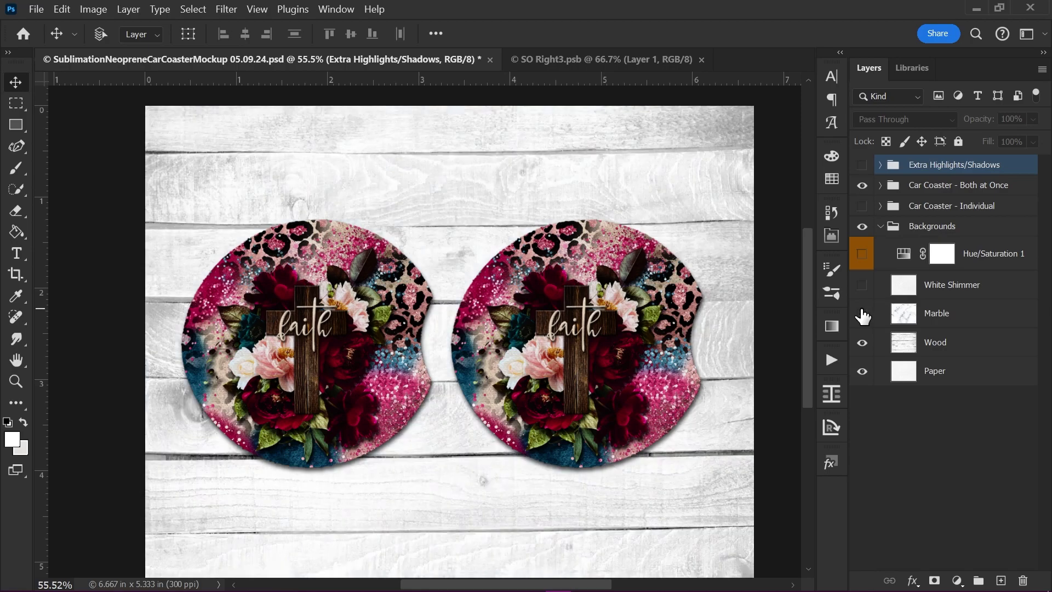
click(861, 343)
- Restore the three backgrounds and switch on Hue/Saturation 1 (Hue 220, Saturation 25, Lightness -7, Colorize)
drag(860, 343, 860, 287)
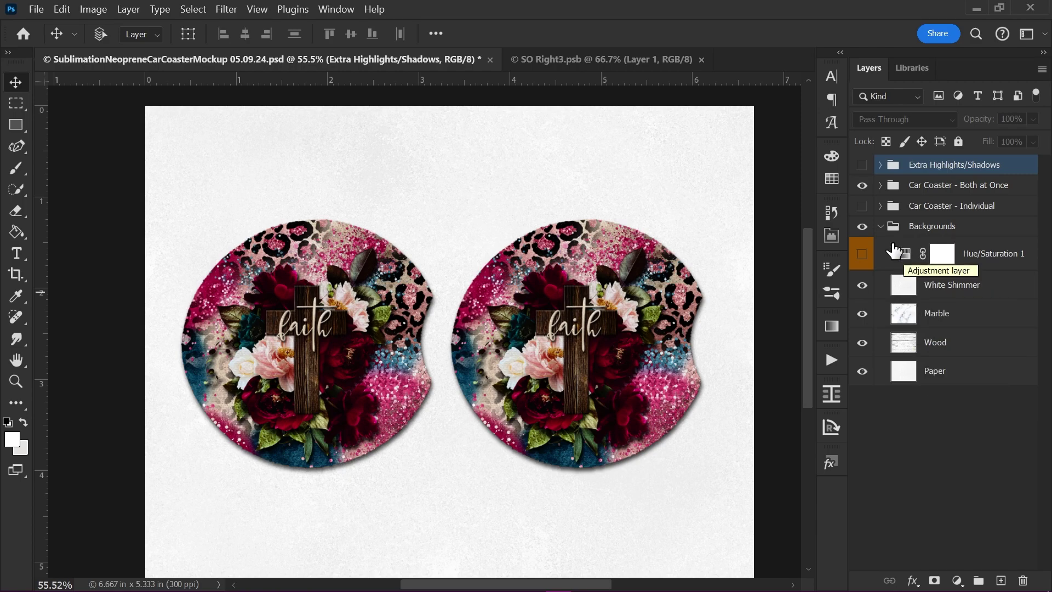
click(862, 255)
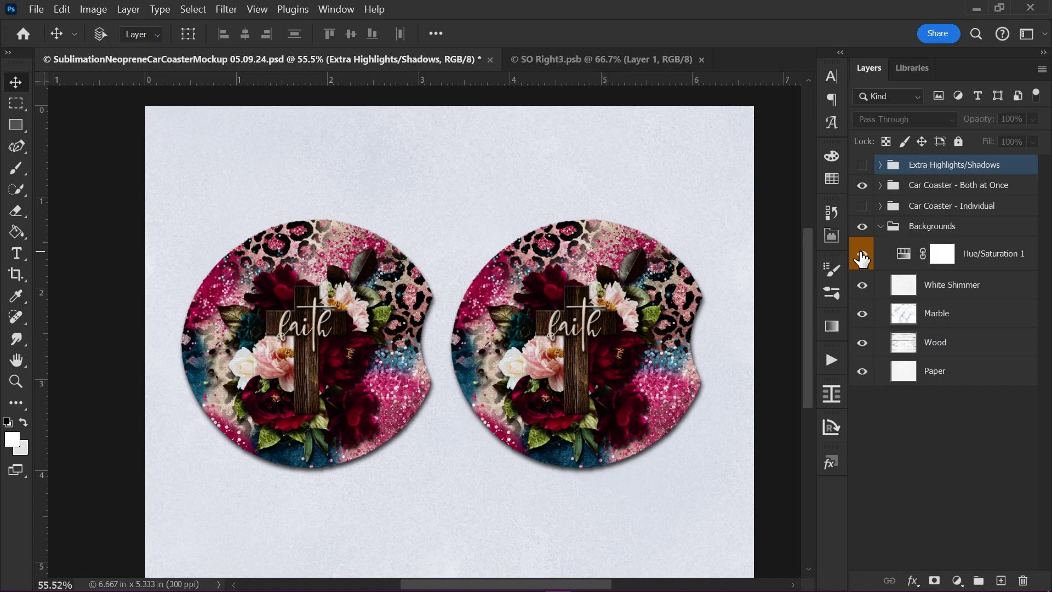
double_click(903, 256)
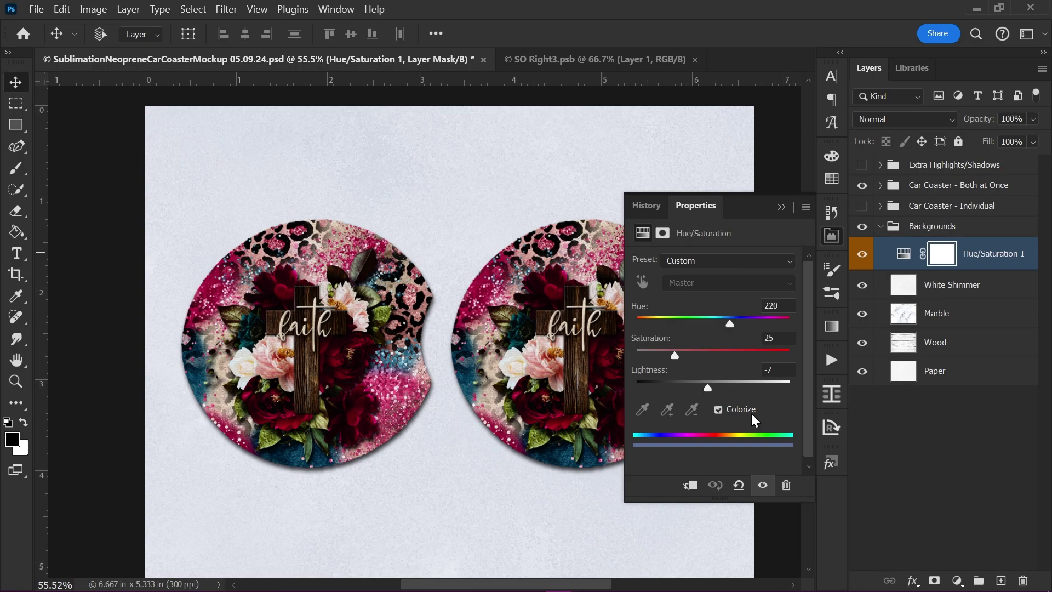
- Keep Colorize on and tint the shimmer background to Hue 339, Saturation 80, Lightness -16
click(718, 409)
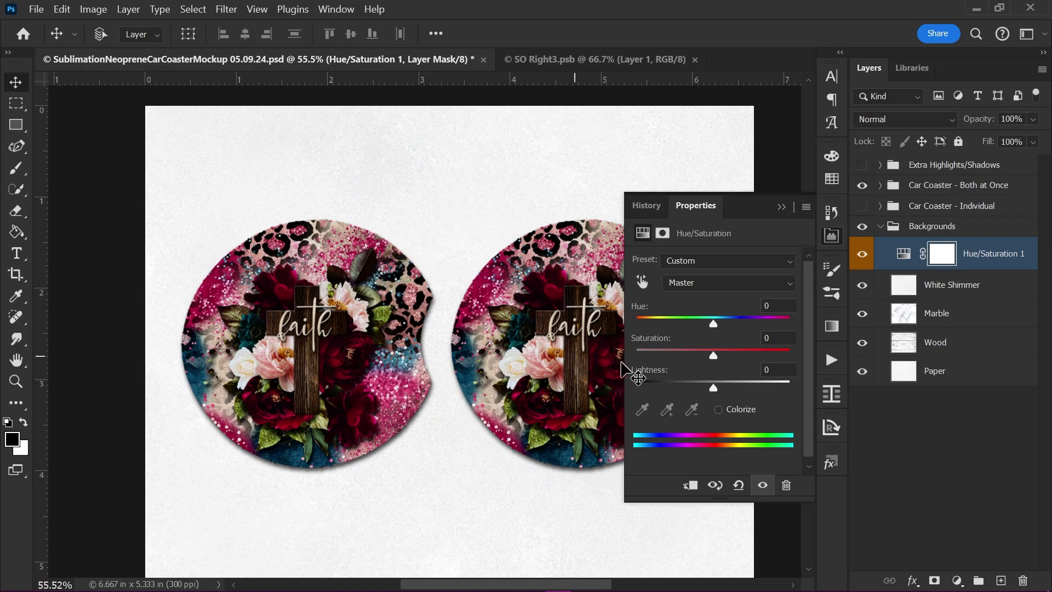
click(718, 409)
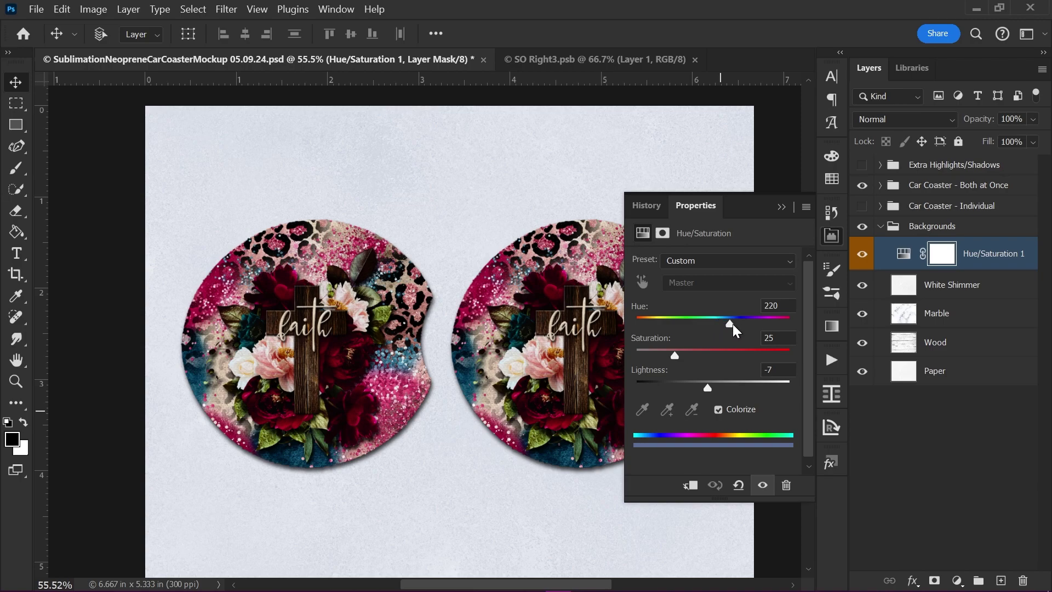
drag(732, 324, 771, 333)
drag(698, 351, 737, 352)
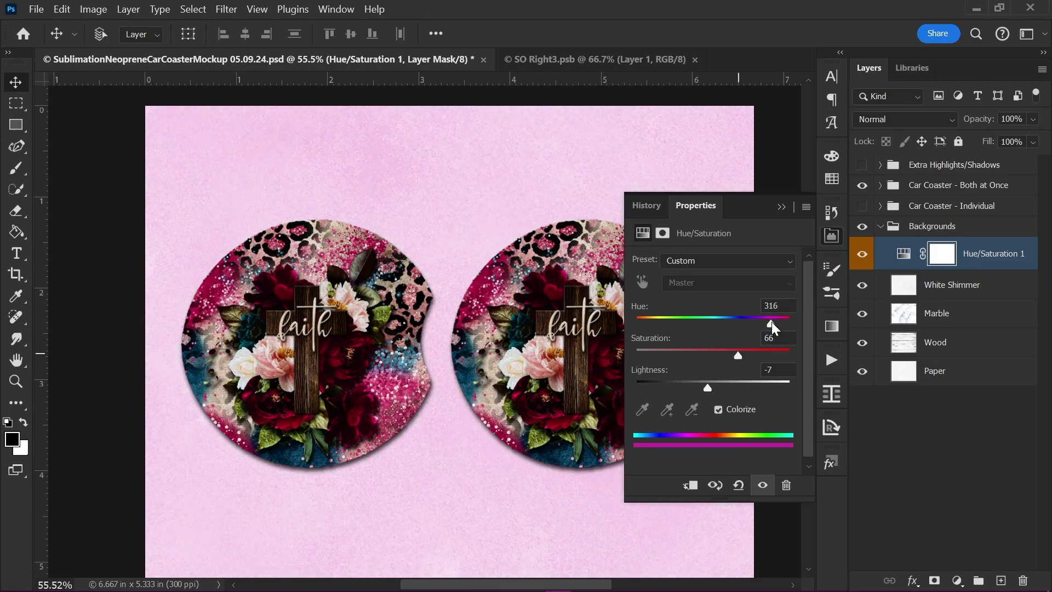
drag(771, 321, 781, 318)
drag(739, 357, 758, 355)
mouse_move(707, 387)
mouse_down()
mouse_move(688, 389)
mouse_move(702, 379)
mouse_up()
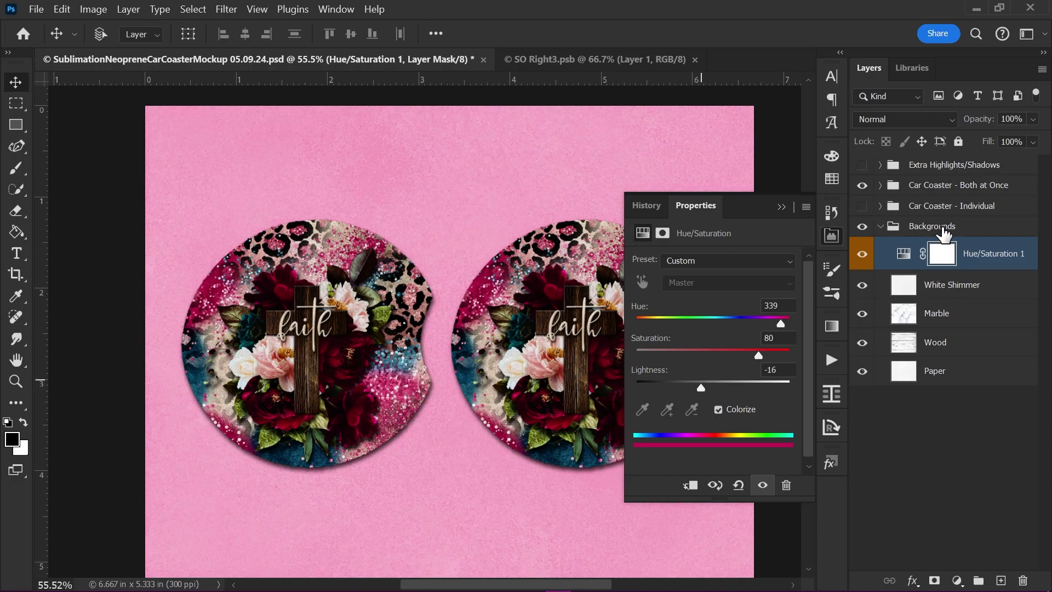
click(881, 127)
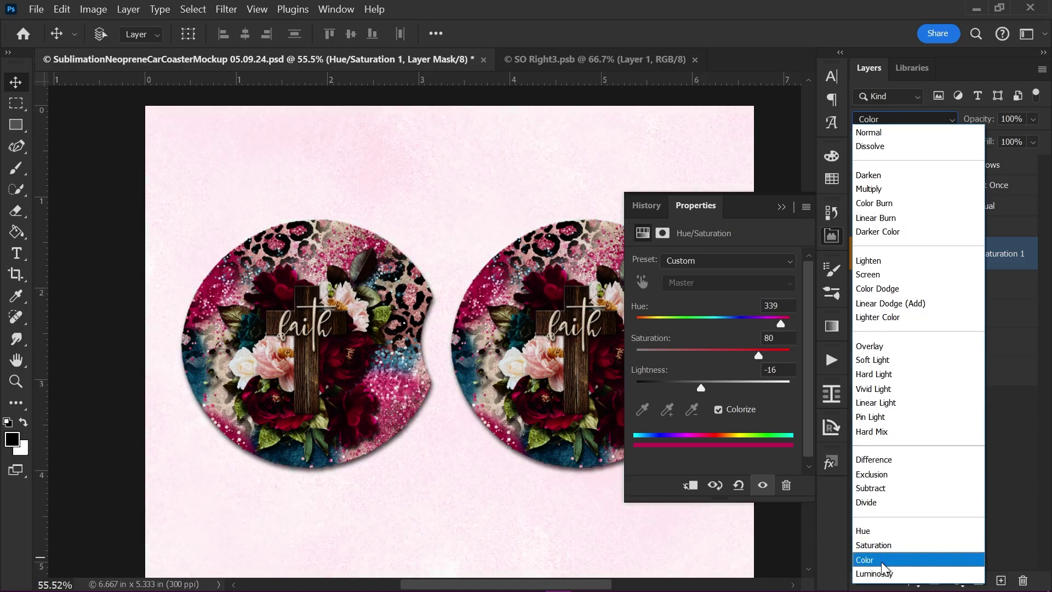
- Set the Hue/Saturation 1 blend mode to Color and hide the White Shimmer texture
click(880, 559)
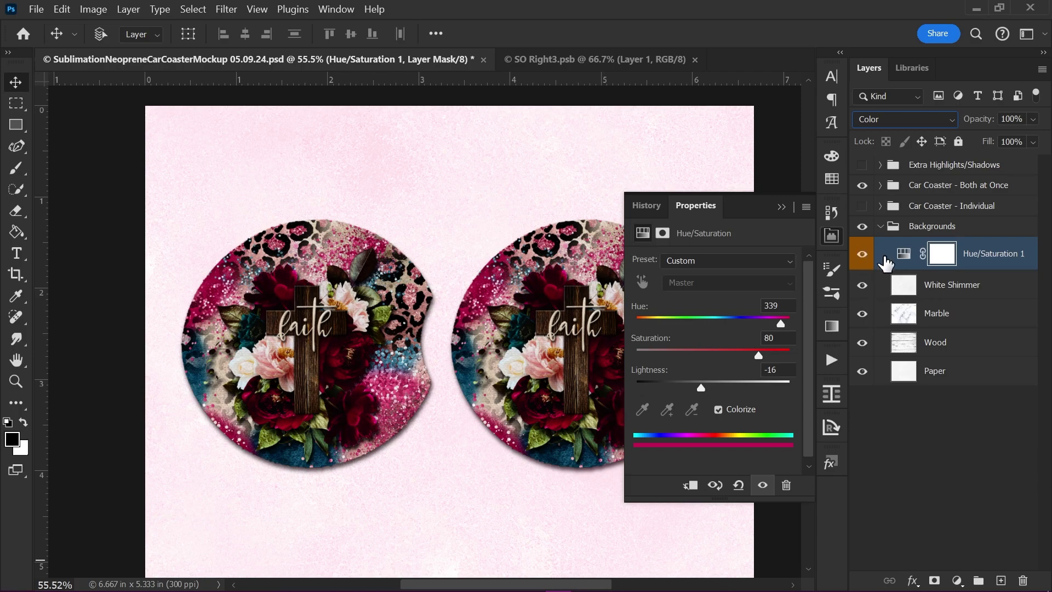
click(861, 286)
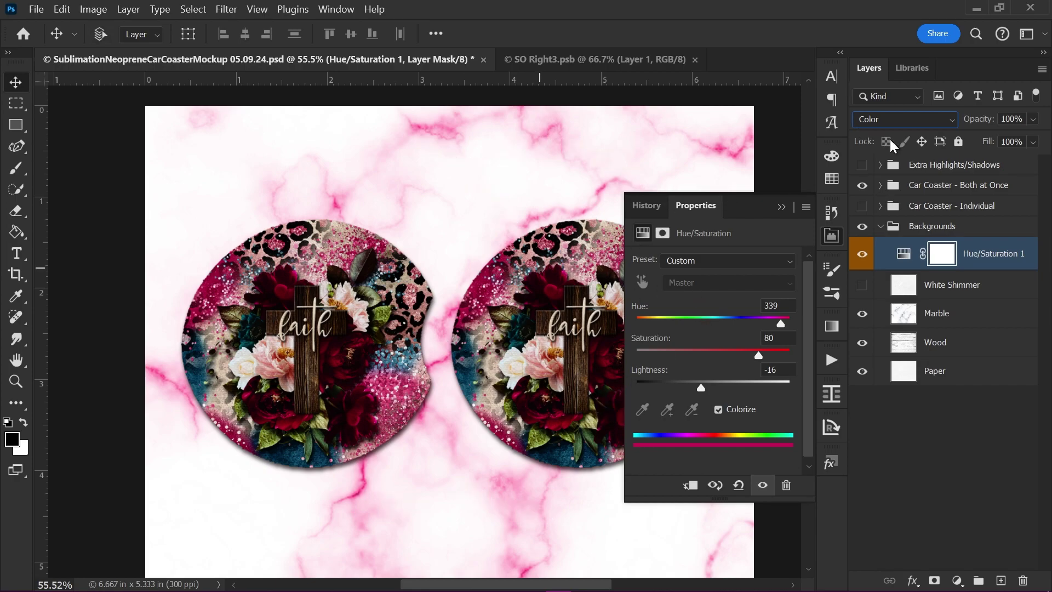
click(879, 126)
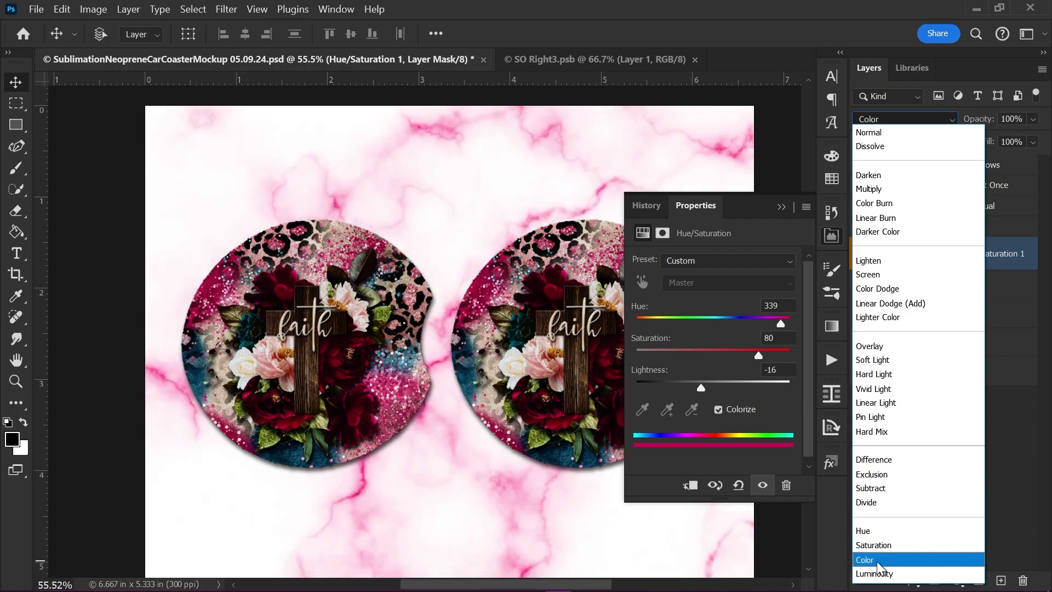
click(874, 560)
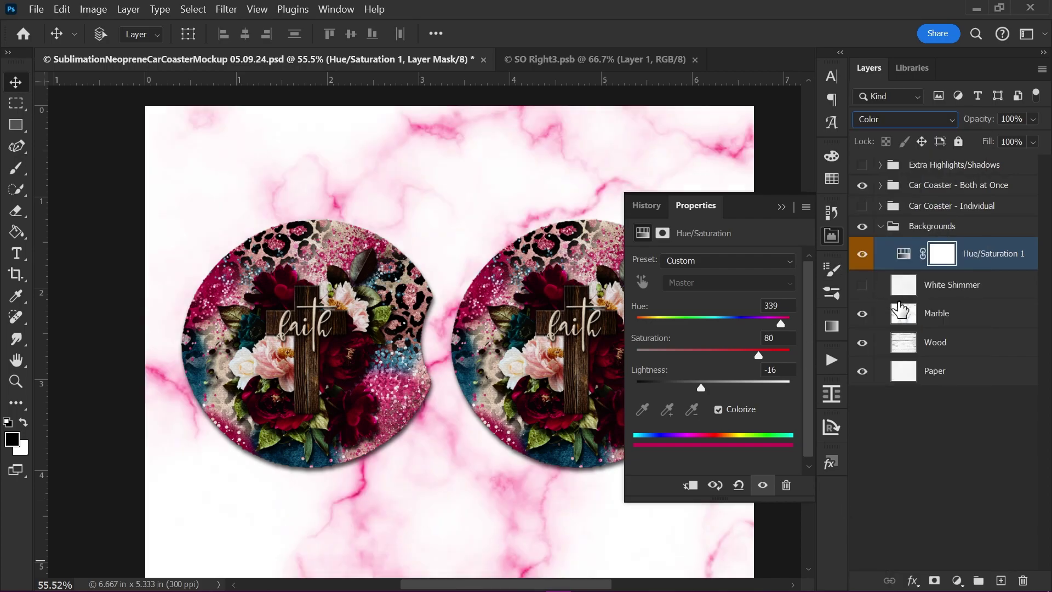
- Preview the pink over Marble, Wood and Paper by toggling their visibility off and back on
click(863, 313)
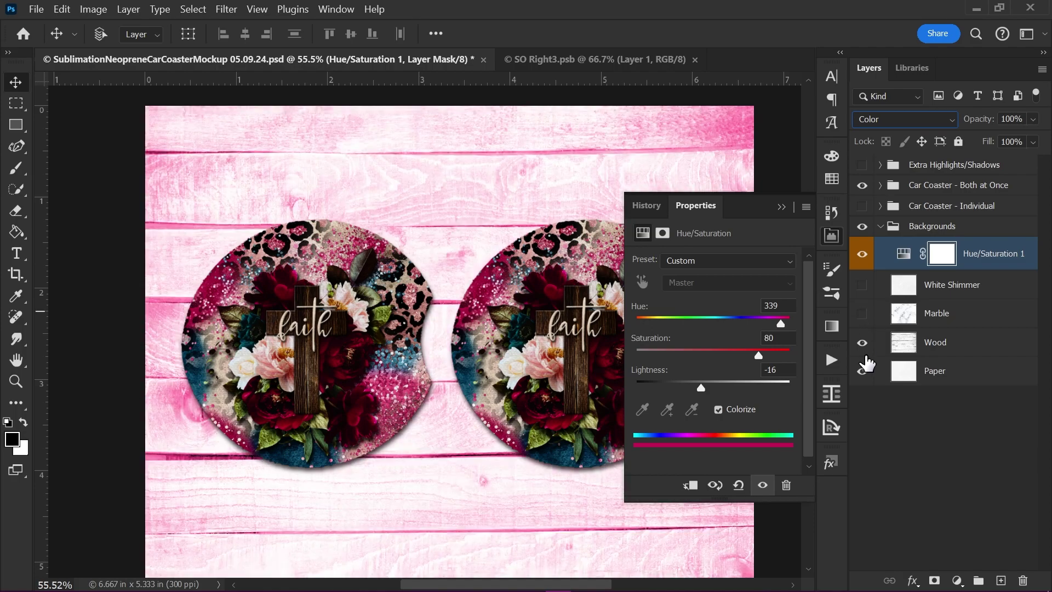
click(862, 371)
click(863, 342)
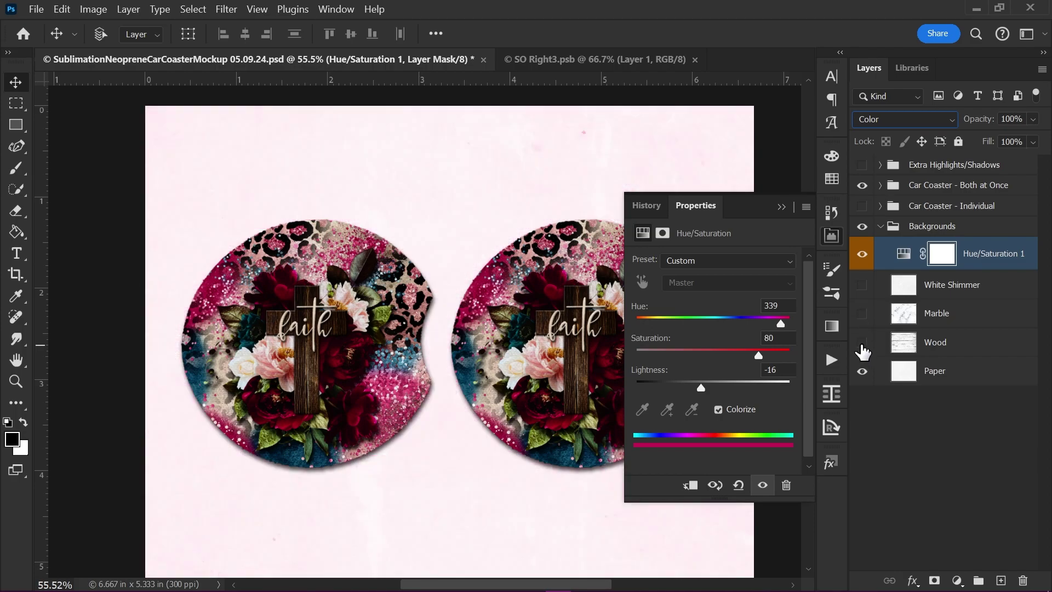
click(863, 342)
click(862, 313)
click(863, 285)
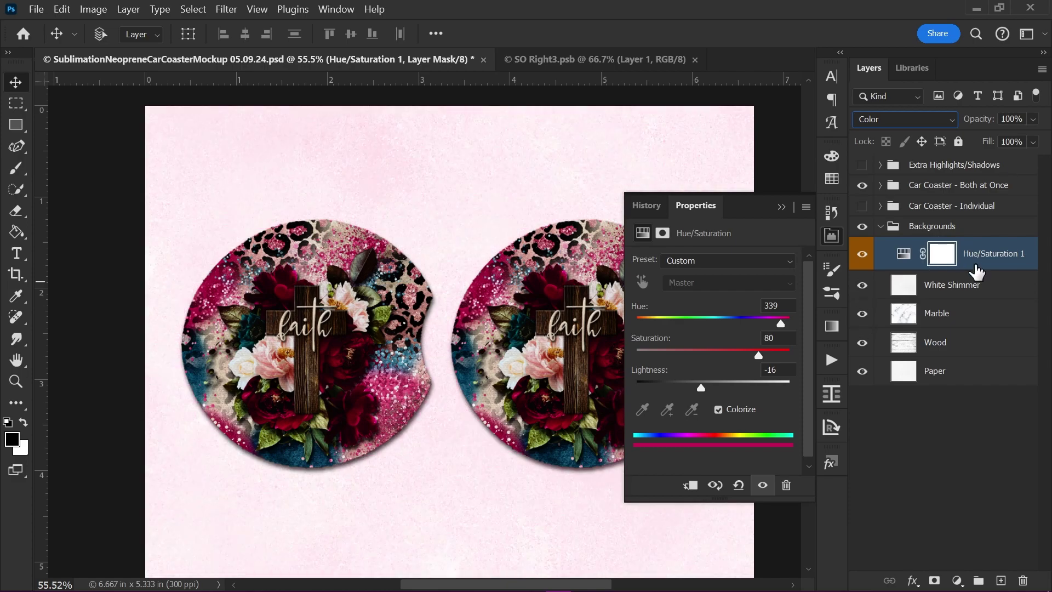
- Switch the adjustment to Normal blend mode, close Properties, and hide the Hue/Saturation layer
click(873, 120)
click(860, 126)
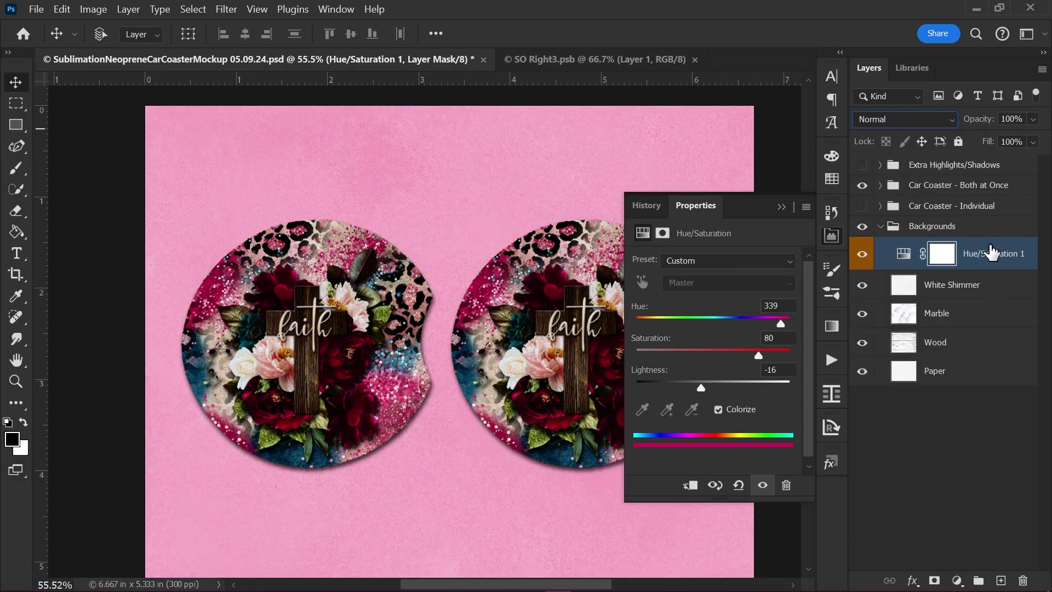
click(781, 207)
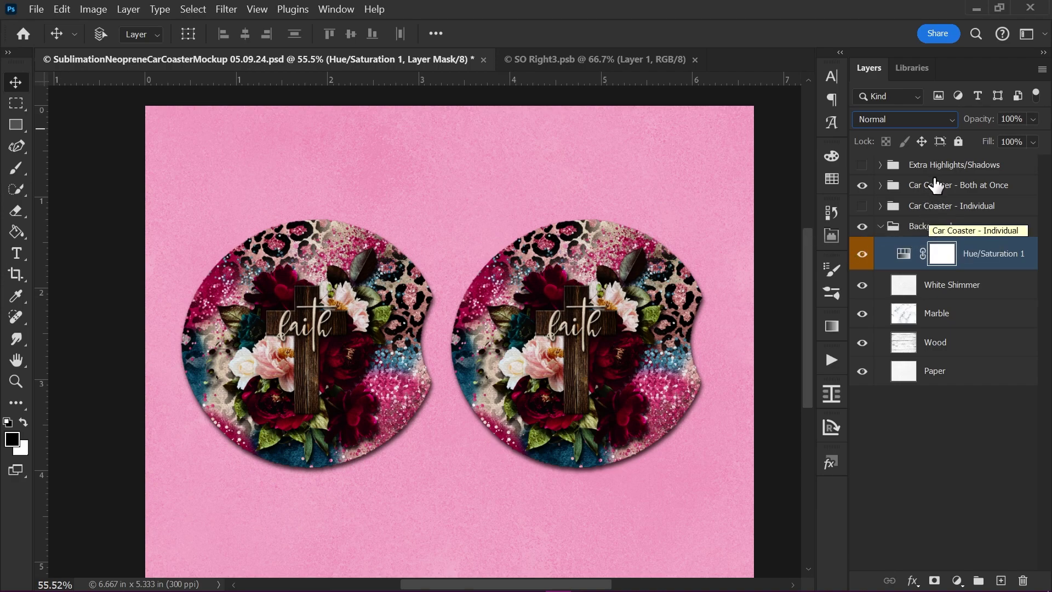
click(862, 254)
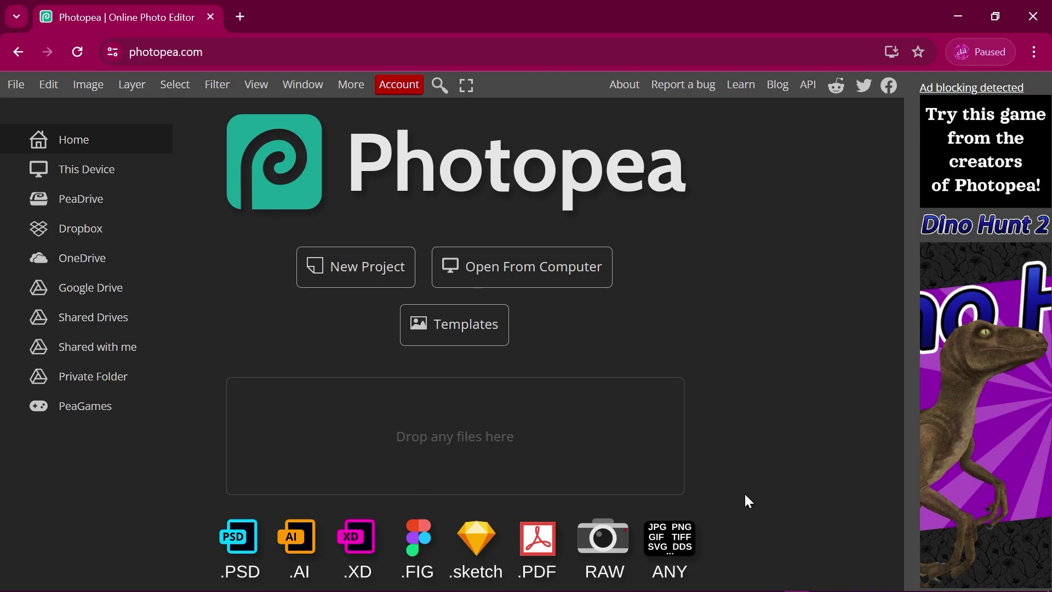
- Open the SublimationNeopreneCarCoaster Mockup PSD from the Neoprene Car Coaster Mockup folder
click(530, 277)
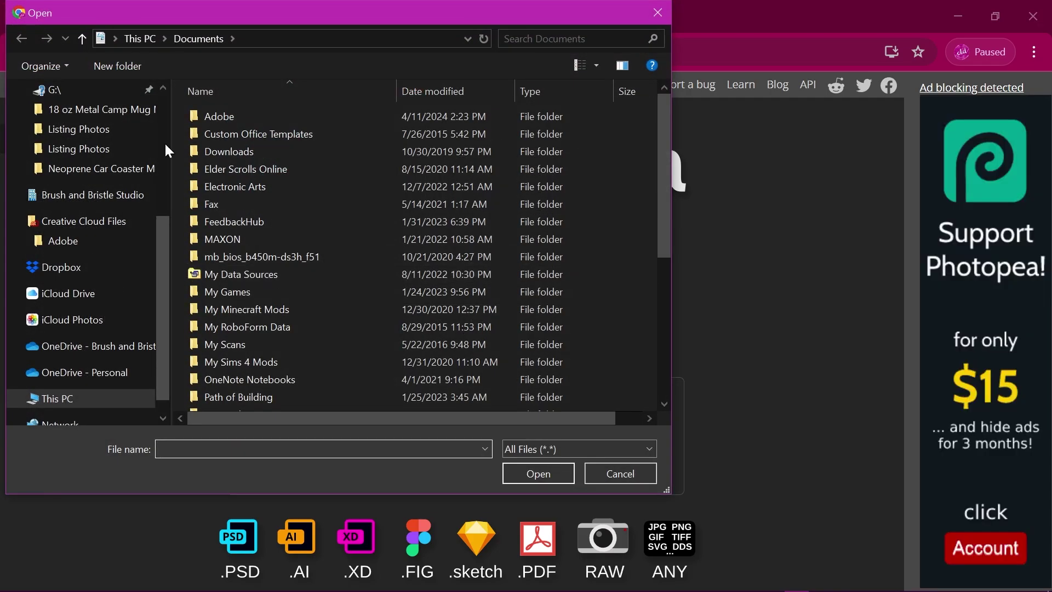
click(105, 169)
double_click(248, 262)
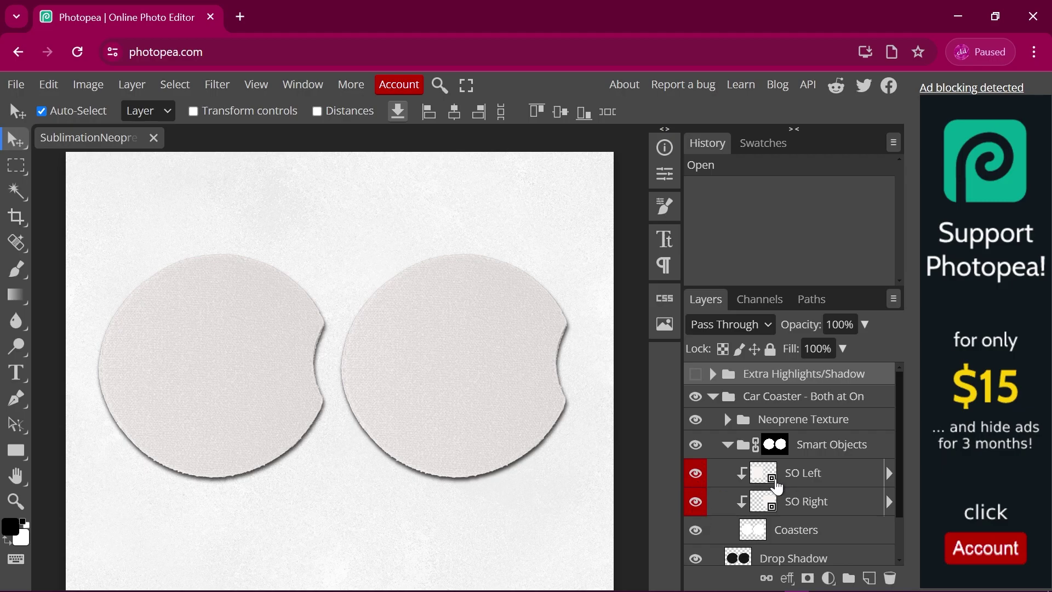
- Inside the SO Left smart object, place the Pink and Blue Glitter faith-cross design and commit it
double_click(770, 483)
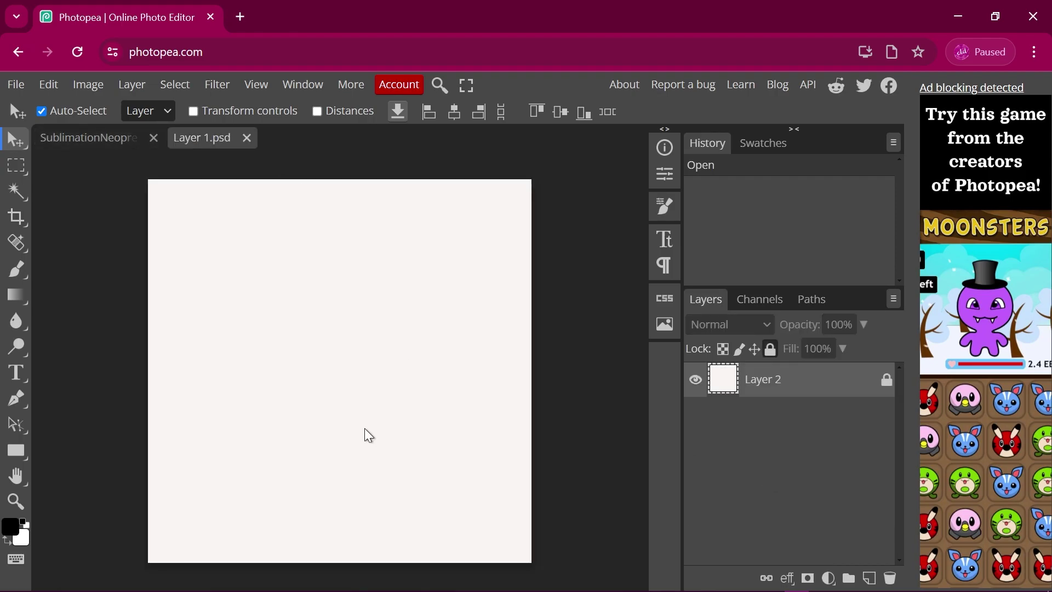
click(17, 86)
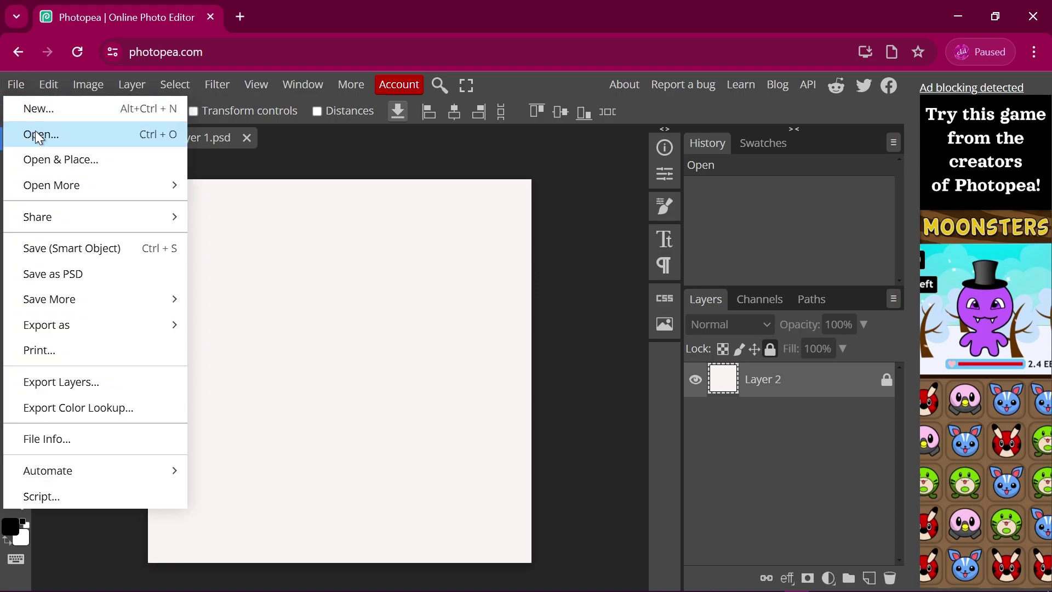
click(68, 162)
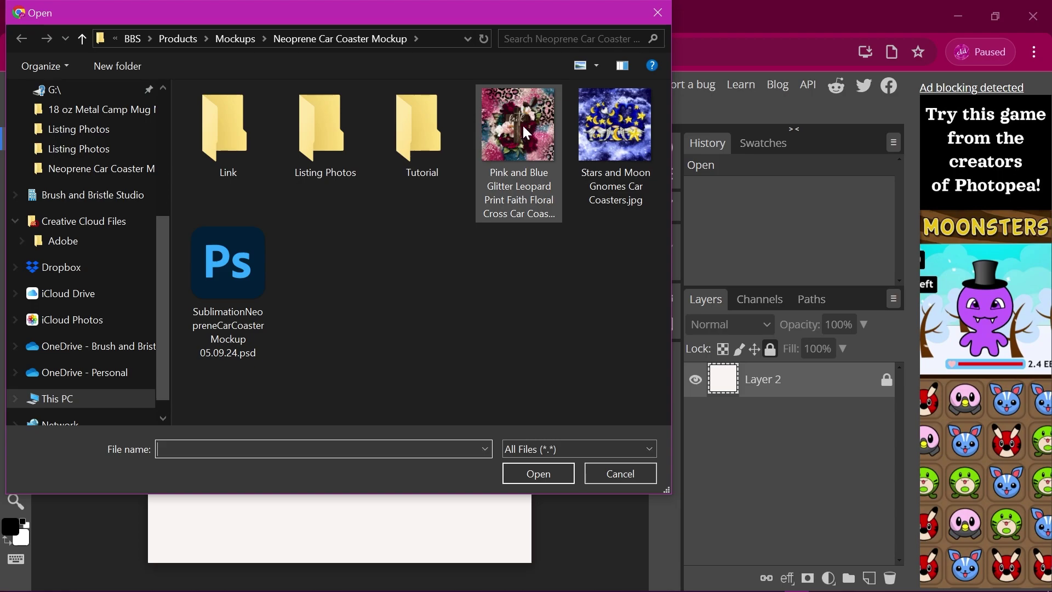
double_click(526, 133)
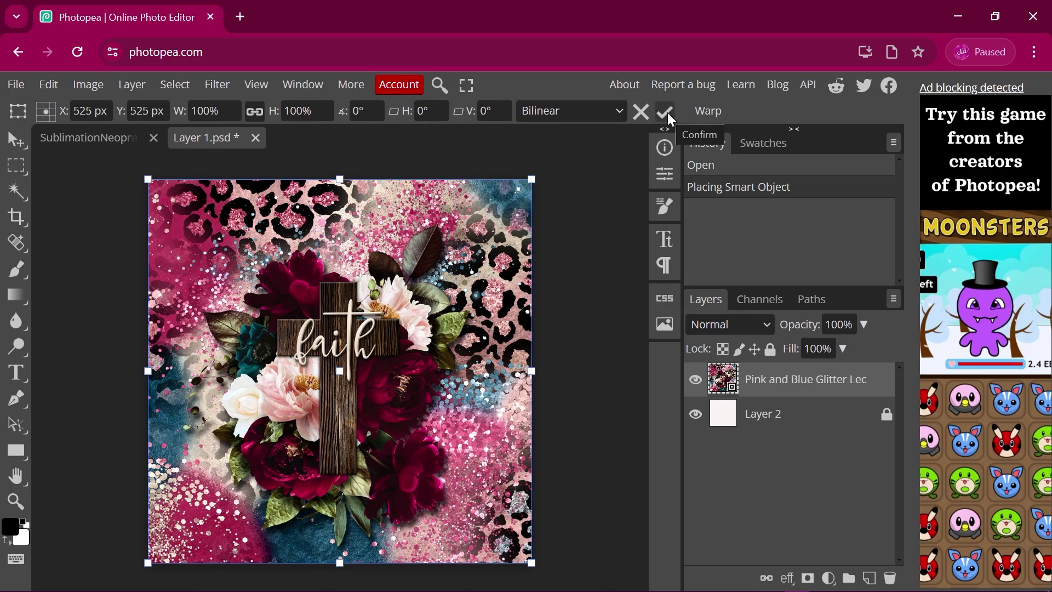
click(667, 113)
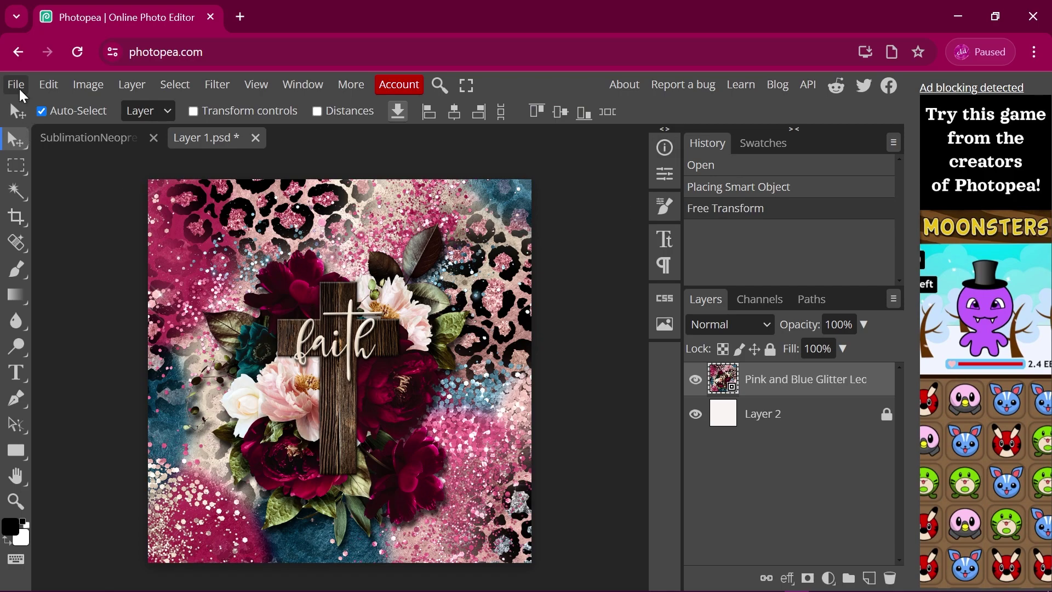
- Save the smart object and return to the SublimationNeo mockup showing the design on both coasters
click(16, 88)
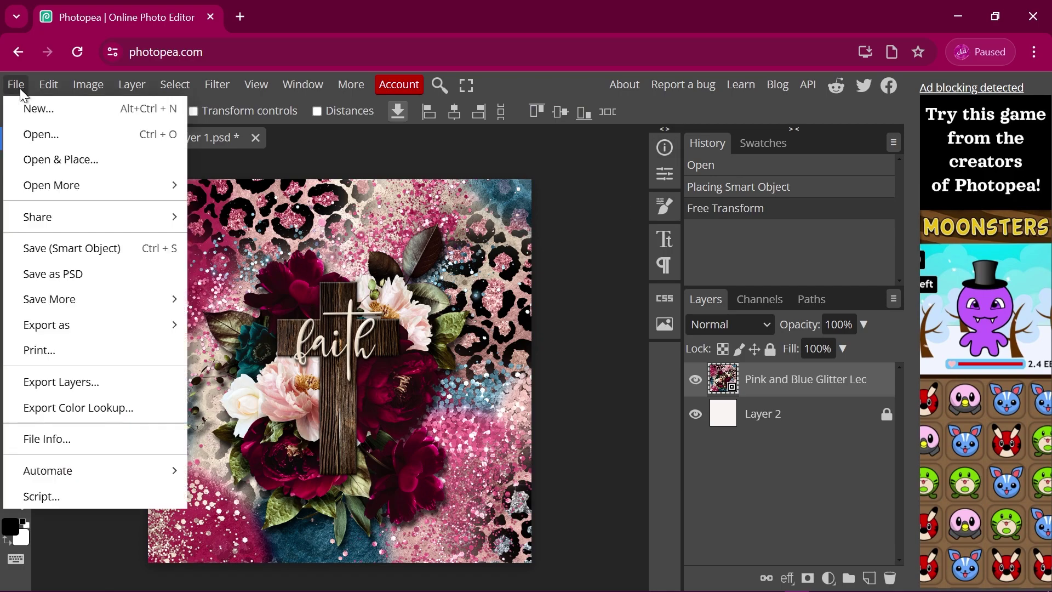
click(57, 252)
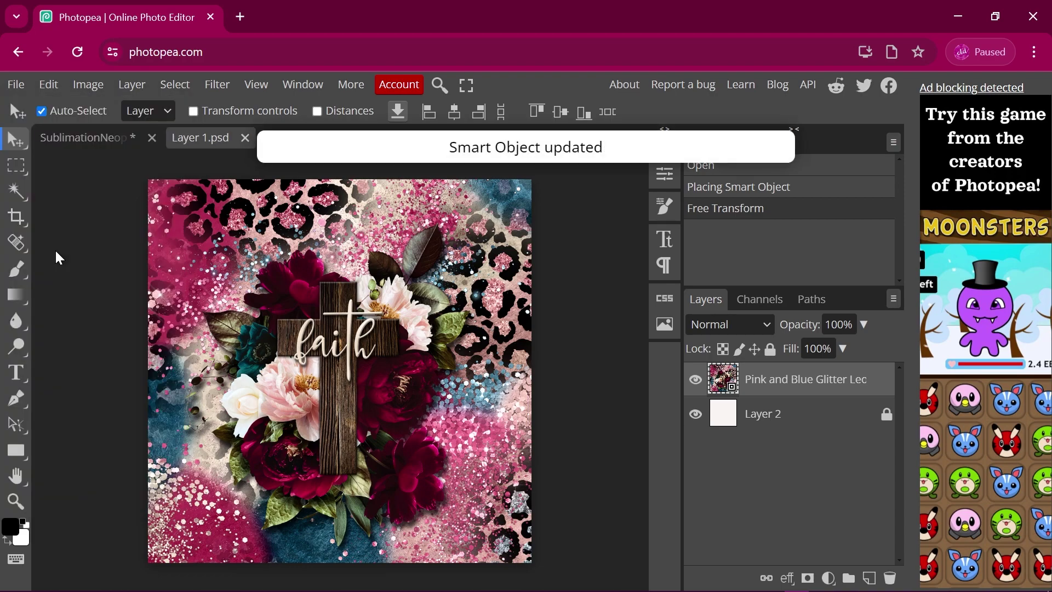
click(67, 138)
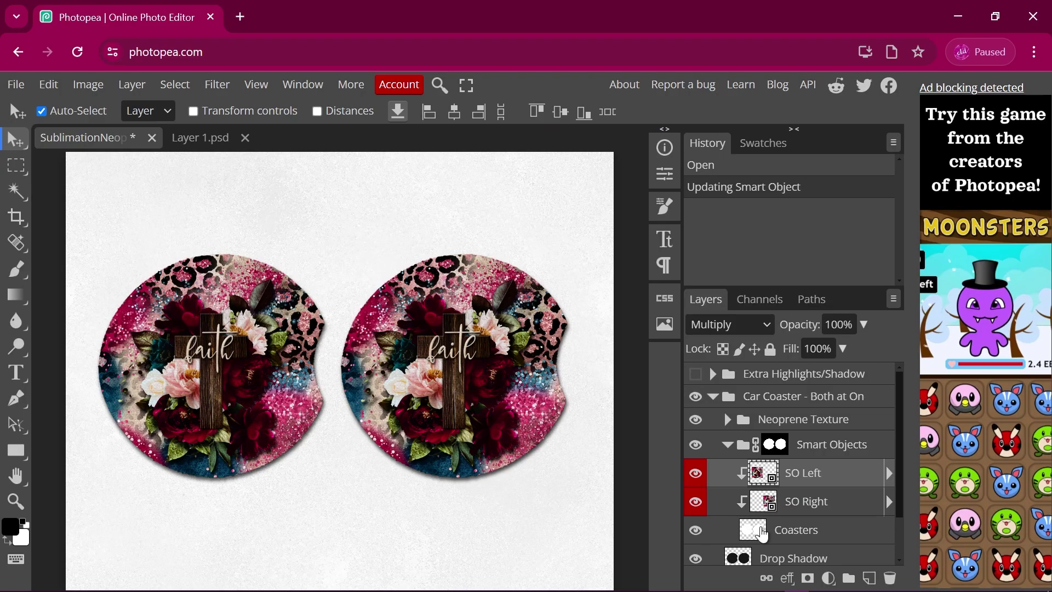
scroll(761, 534, down, 1)
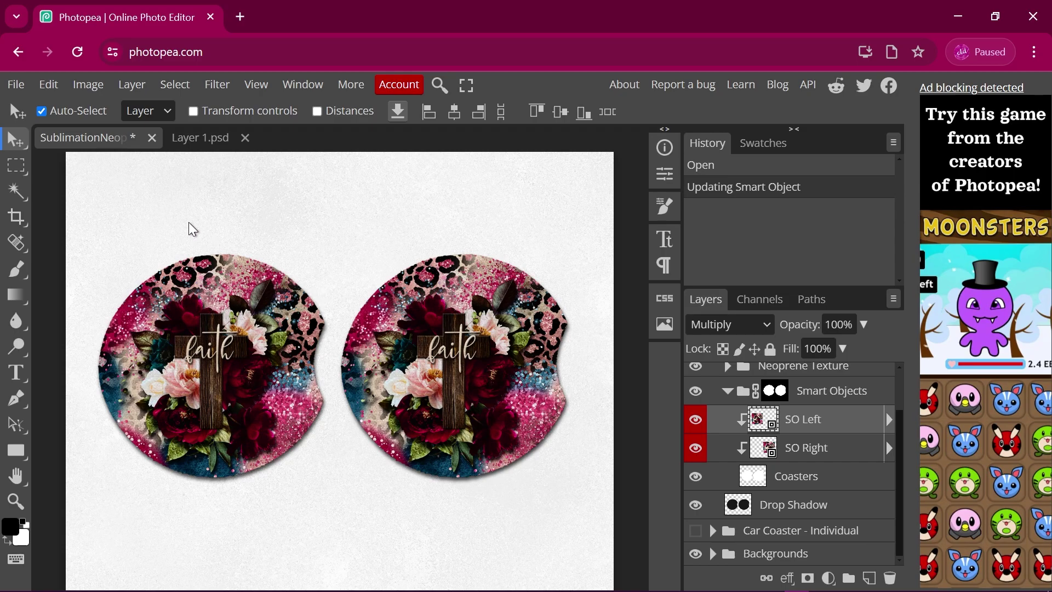
click(15, 88)
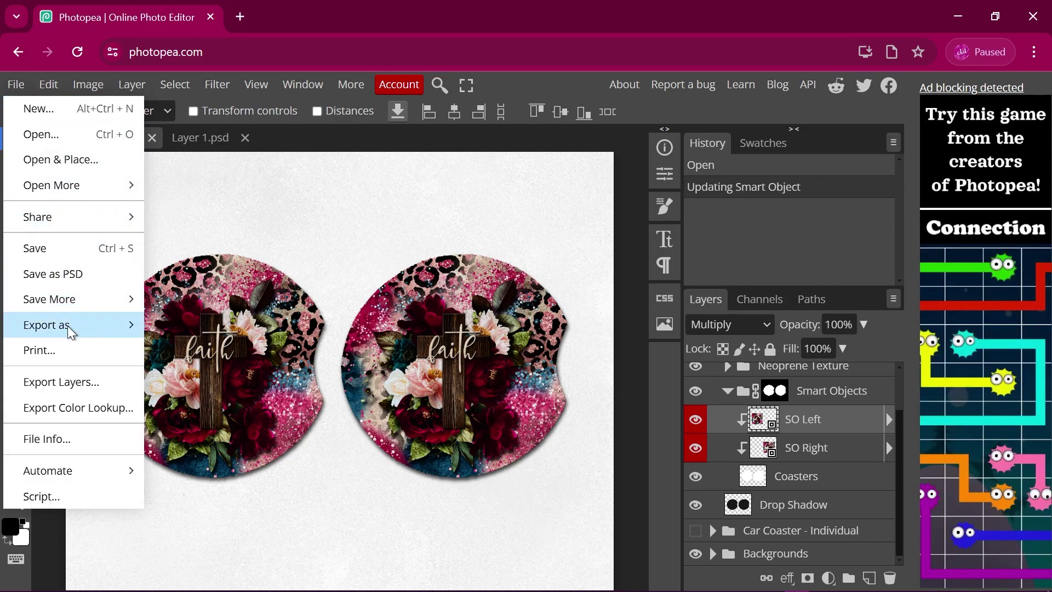
- Export the mockup as a 2000 × 1600 JPG at 100% quality
mouse_move(72, 331)
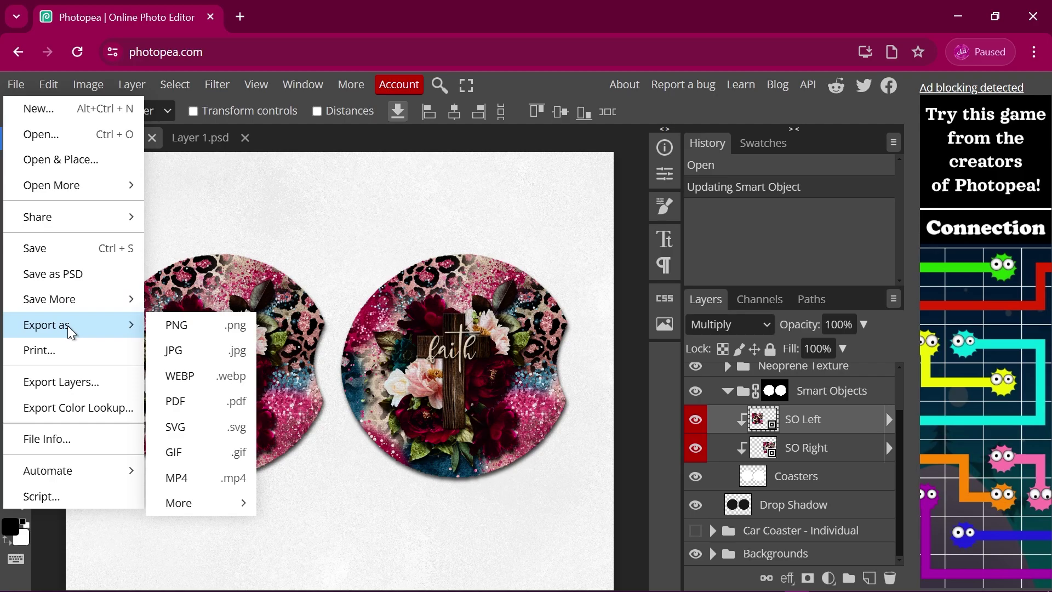
click(194, 352)
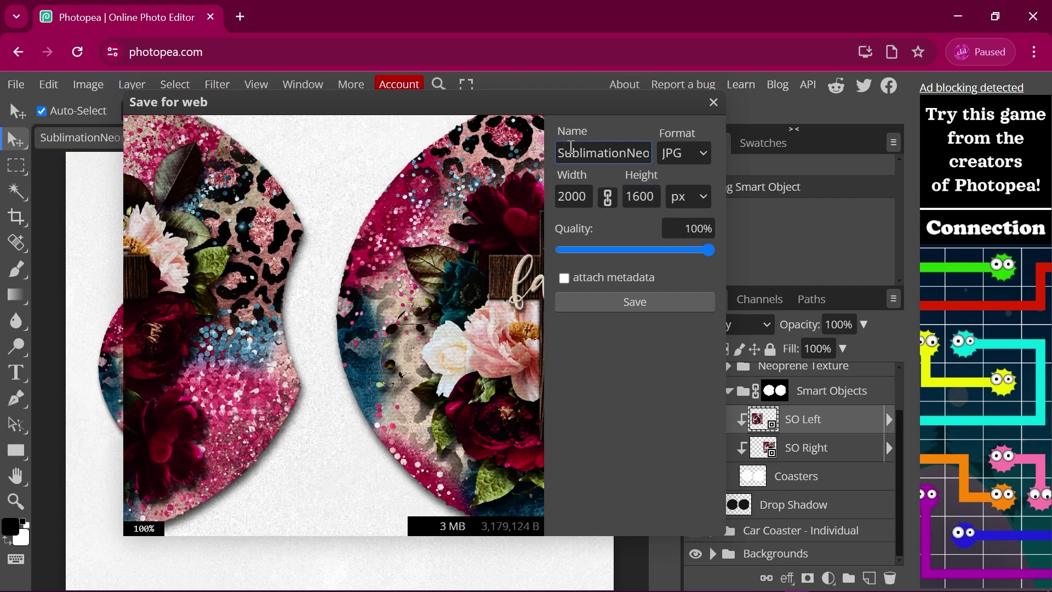
click(707, 157)
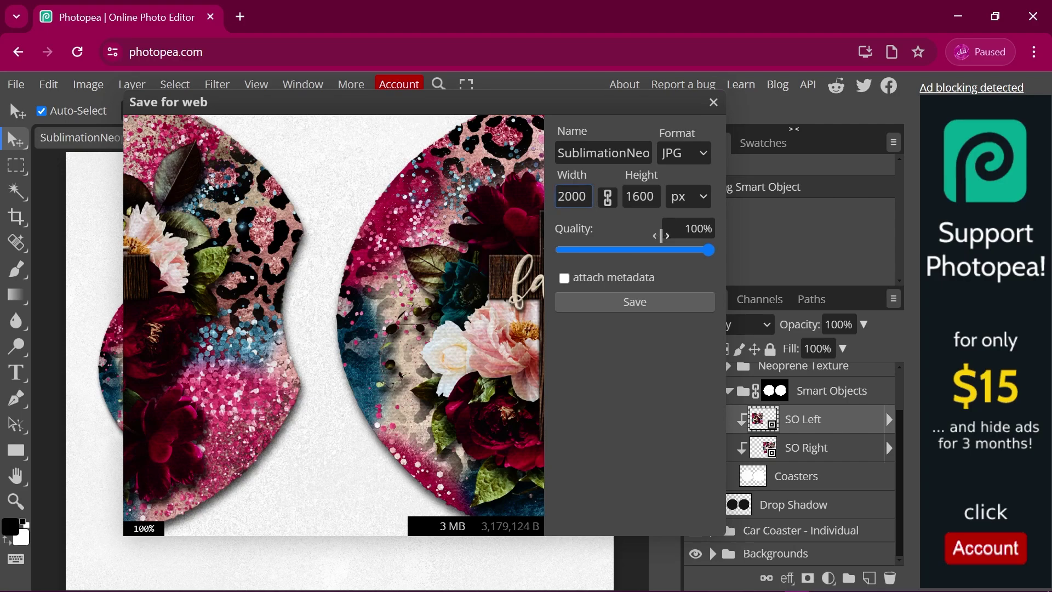
click(620, 307)
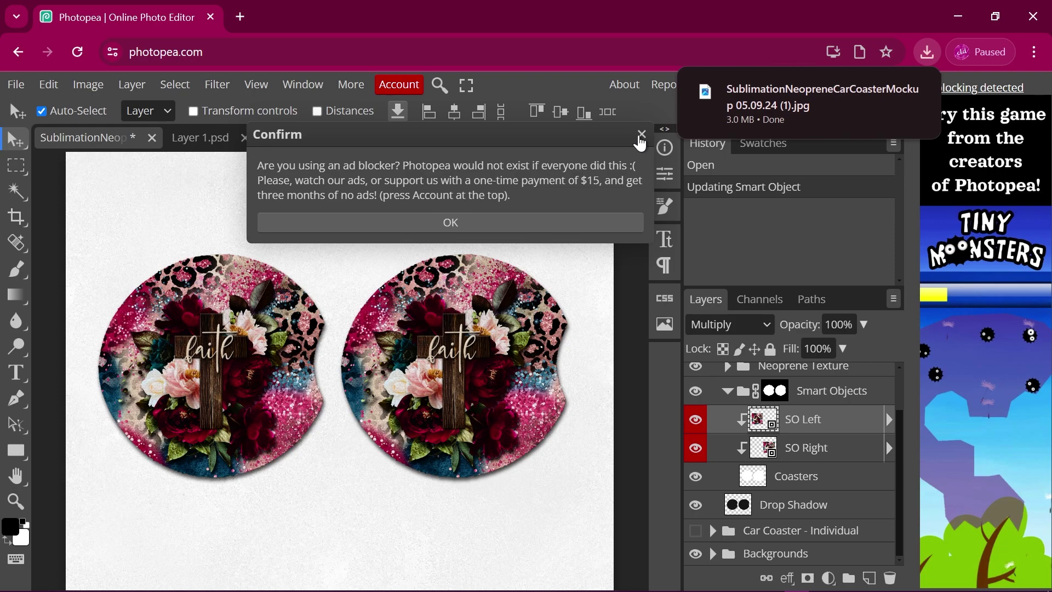
- Close the ad-blocker Confirm notice
click(639, 137)
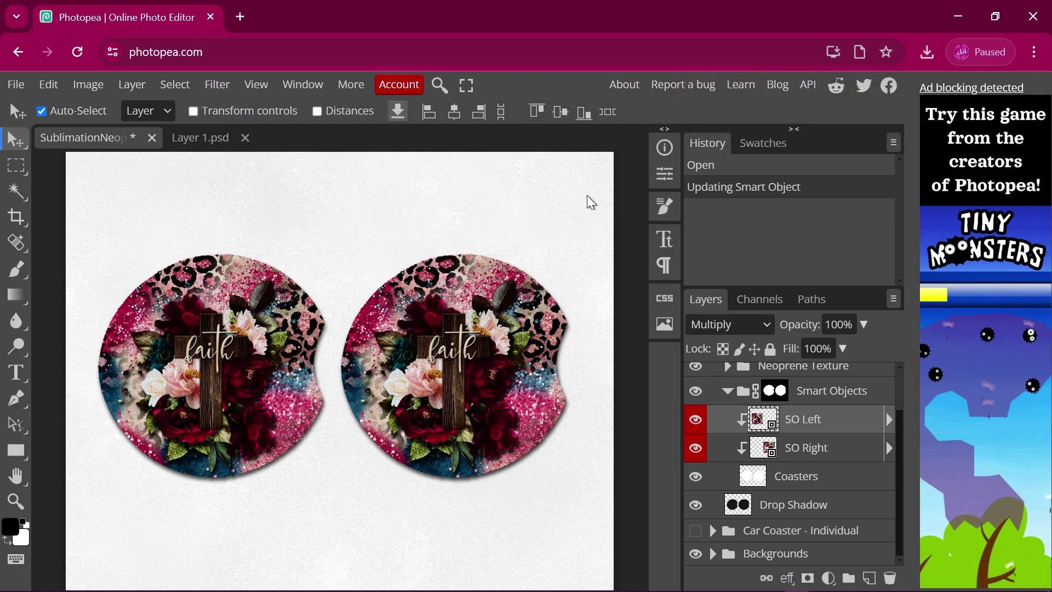